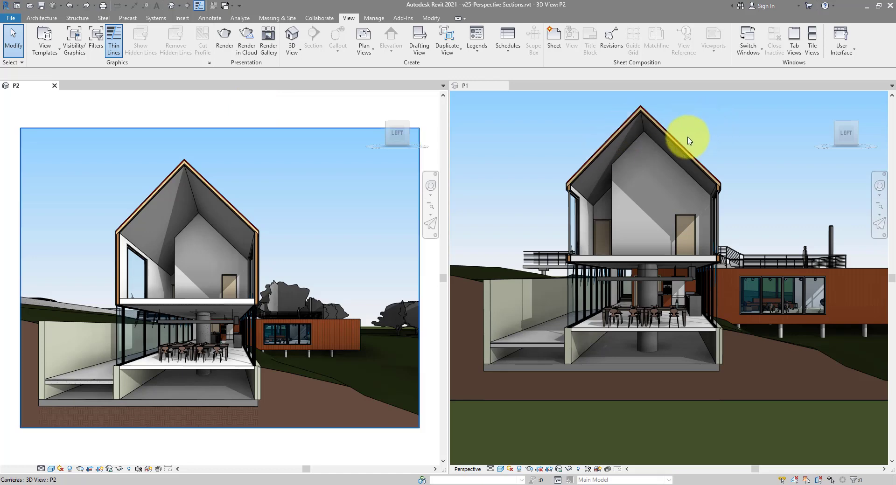
# - Pan and zoom P1 out to an aerial view over the whole house, then make P2 active
pyautogui.moveTo(724, 144); pyautogui.dragTo(713, 174, button='middle')
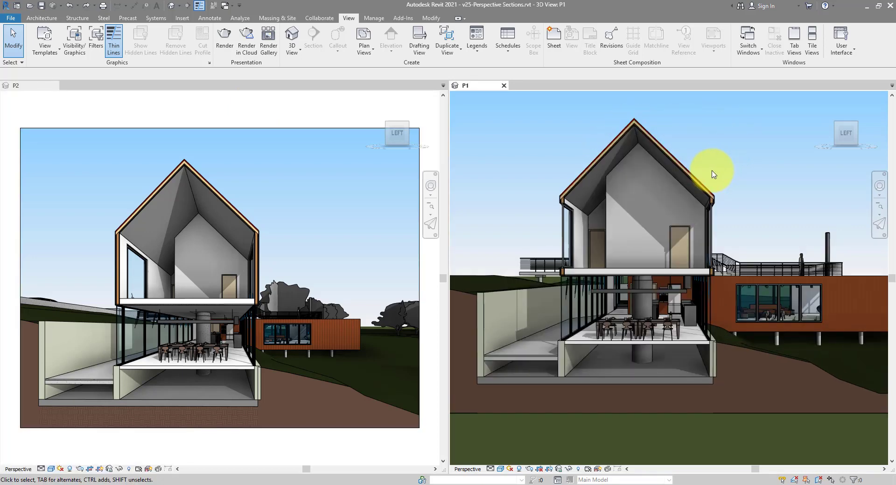
pyautogui.scroll(-5, 774, 209)
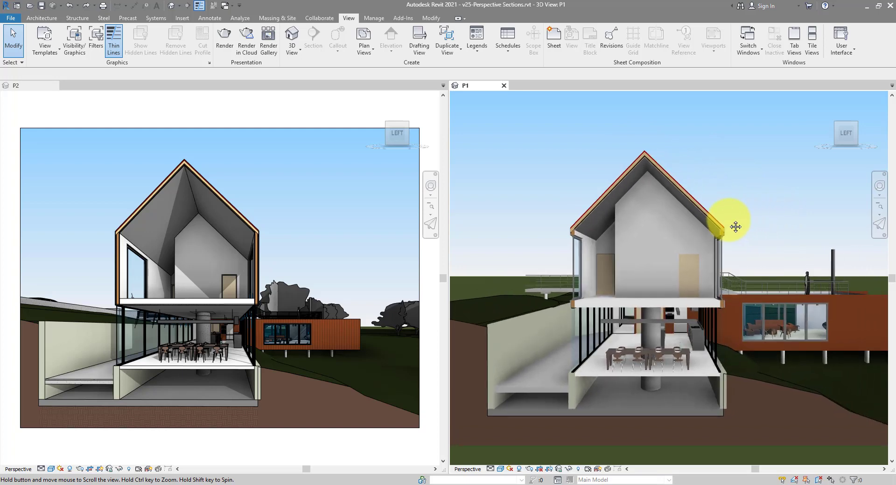
pyautogui.scroll(-4, 744, 199)
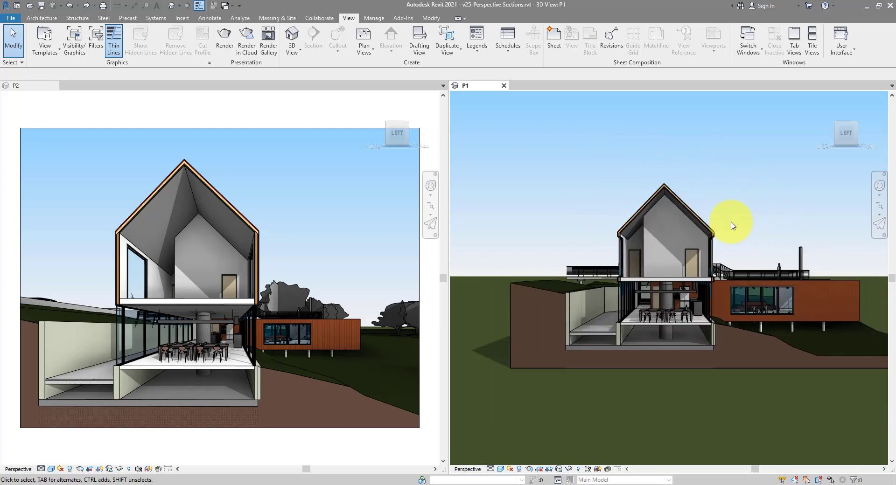
pyautogui.moveTo(737, 220); pyautogui.dragTo(750, 307, button='middle')
pyautogui.scroll(2, 680, 285)
pyautogui.click(299, 154)
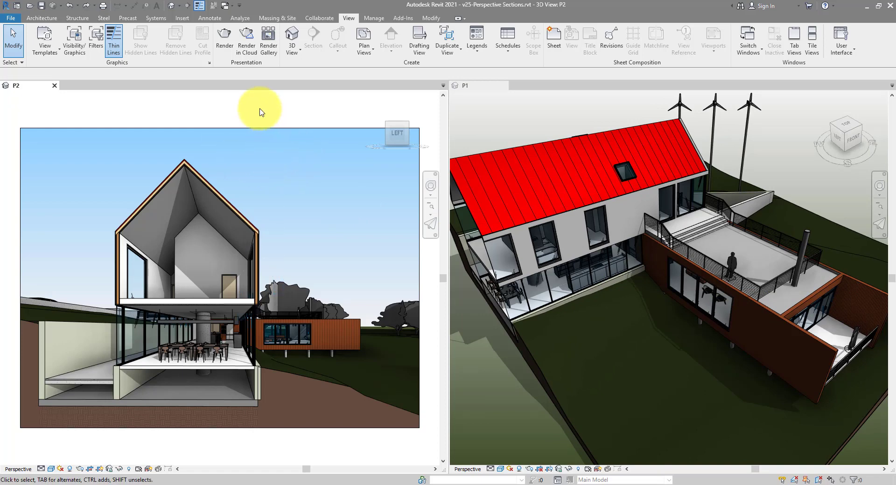
# - Zoom and pan P2 until the cut-open house's three floors fill the window
pyautogui.scroll(-4, 276, 117)
pyautogui.moveTo(240, 168); pyautogui.dragTo(244, 208, button='middle')
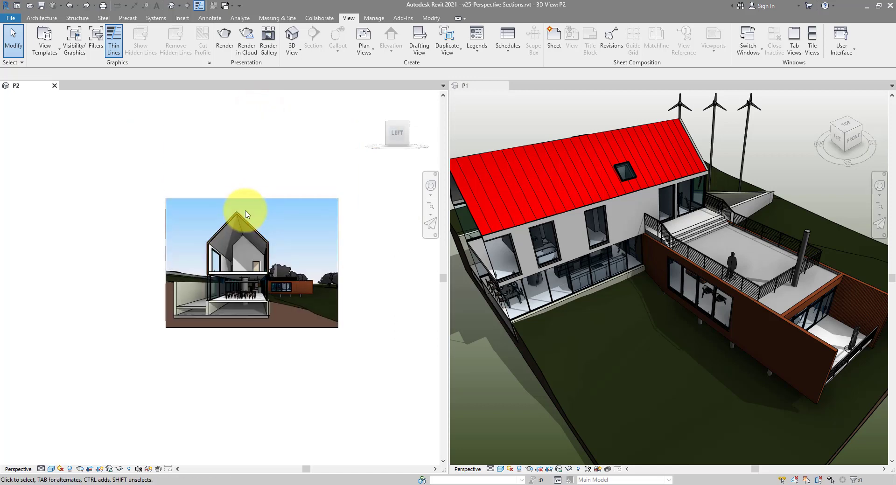
pyautogui.scroll(4, 229, 233)
pyautogui.scroll(-2, 268, 246)
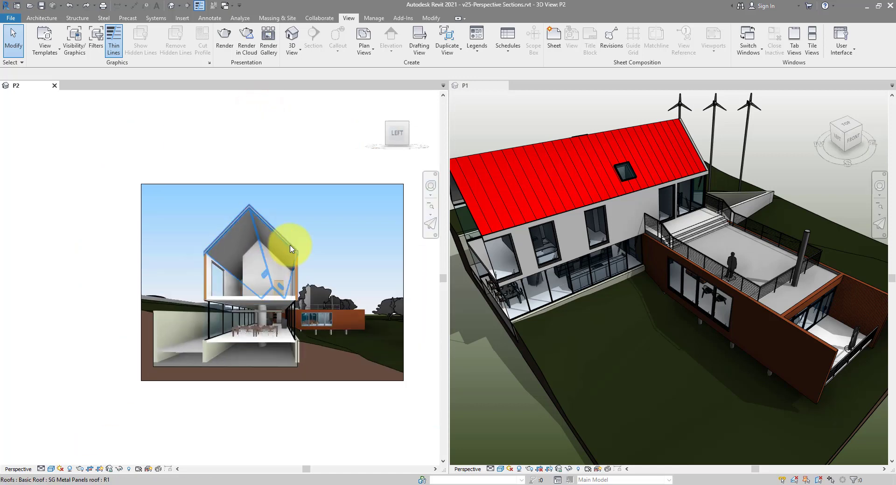
pyautogui.moveTo(280, 246); pyautogui.dragTo(248, 252, button='middle')
pyautogui.moveTo(58, 148); pyautogui.dragTo(95, 176)
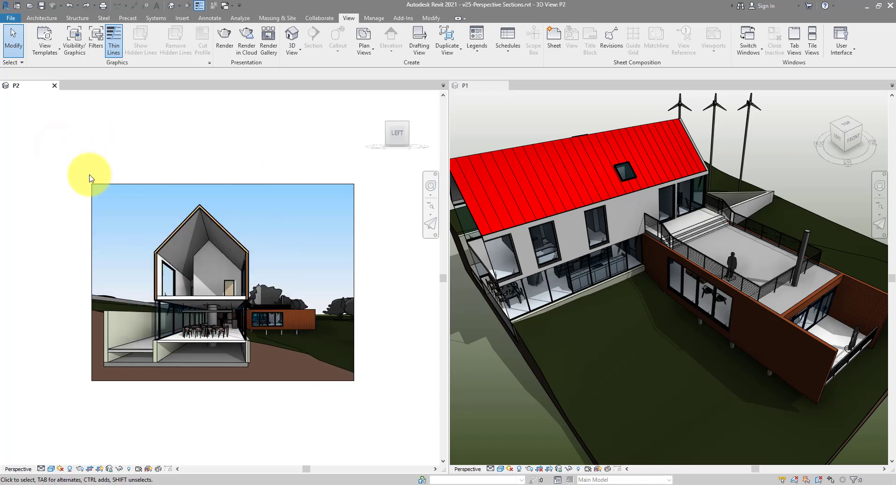
pyautogui.scroll(3, 85, 178)
pyautogui.moveTo(124, 180); pyautogui.dragTo(89, 140, button='middle')
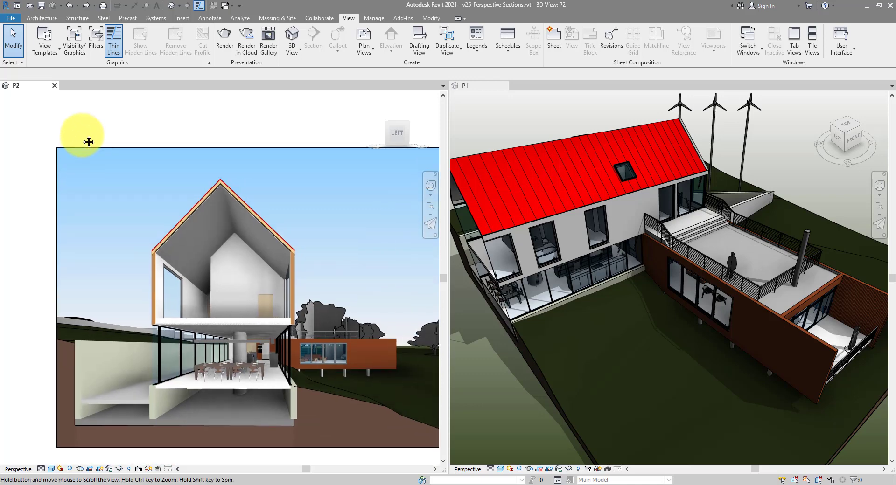
pyautogui.click(152, 126)
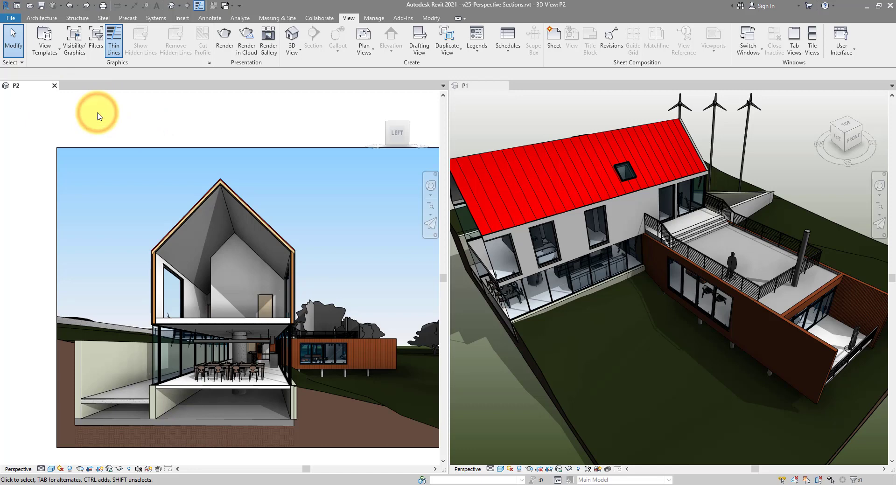
# - Open the Level 1 floor plan via the Project Browser (PB) and zoom into Kitchen & Dining
pyautogui.press('p')
pyautogui.press('b')
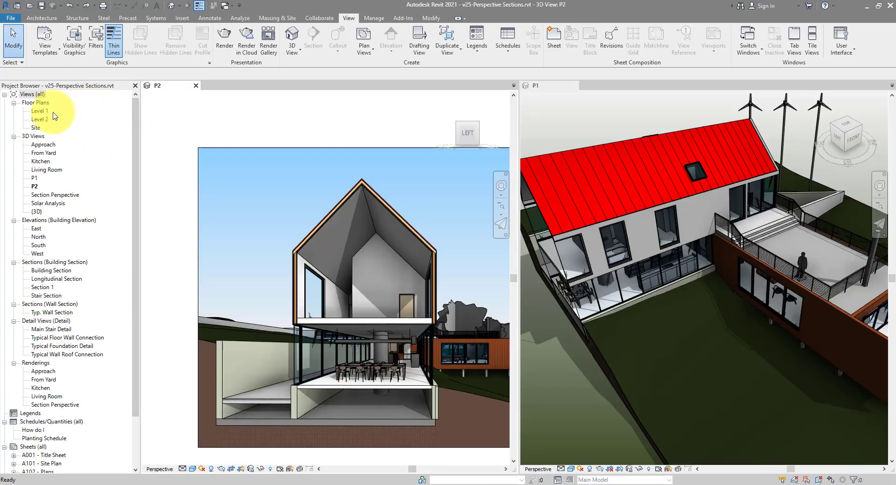
pyautogui.doubleClick(42, 112)
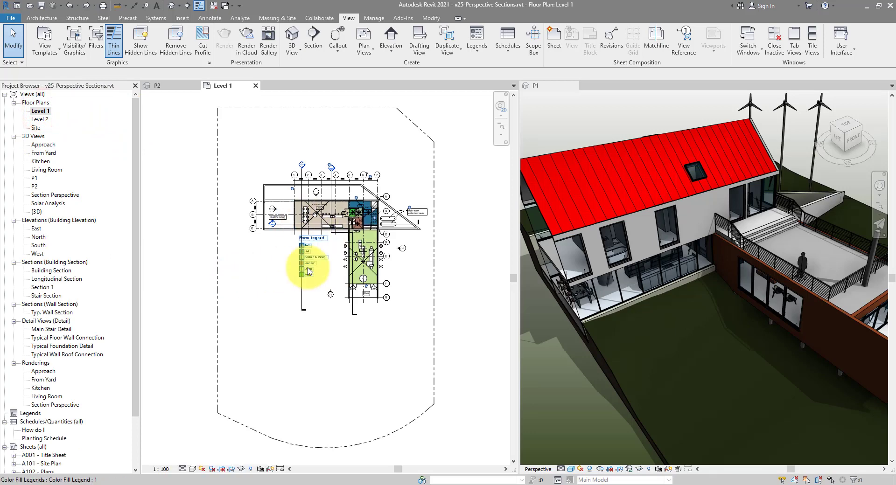
pyautogui.scroll(5, 290, 203)
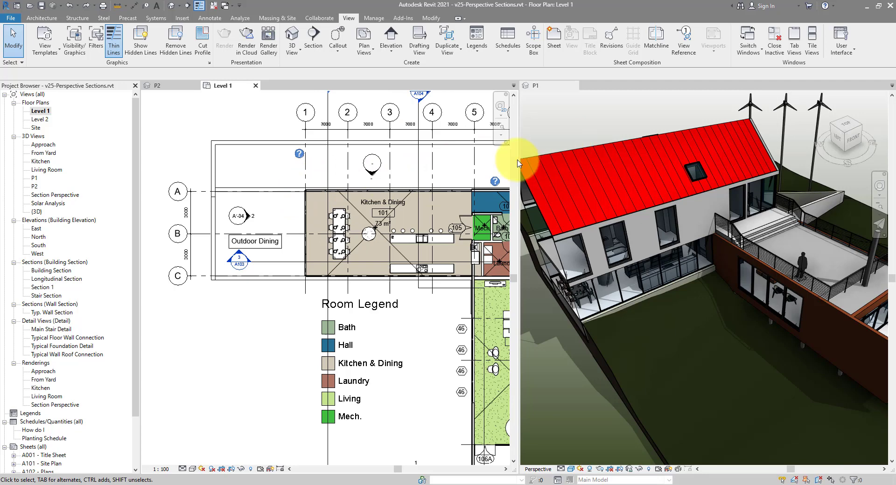
pyautogui.click(319, 161)
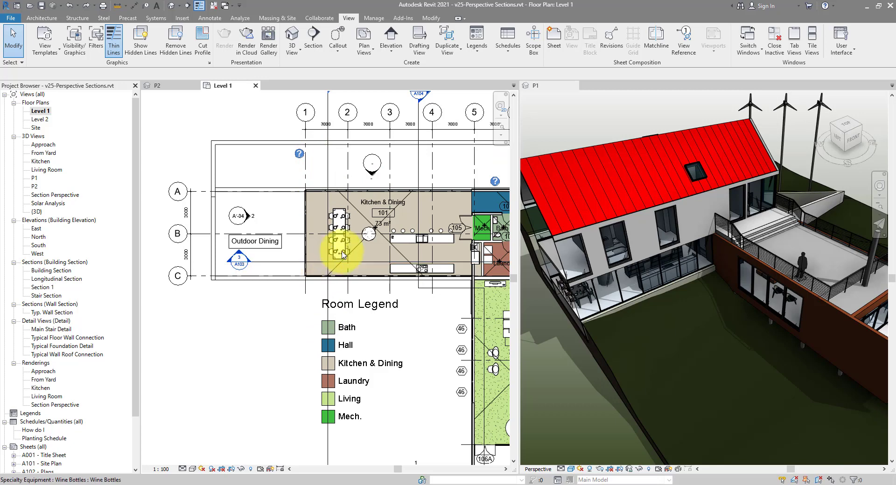
pyautogui.click(261, 110)
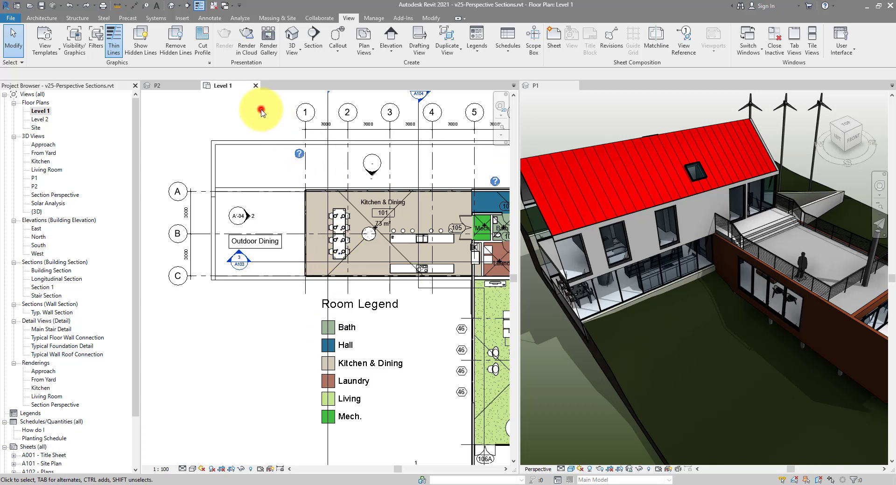
# - Draw a new vertical section line across the Kitchen & Dining table
pyautogui.click(313, 53)
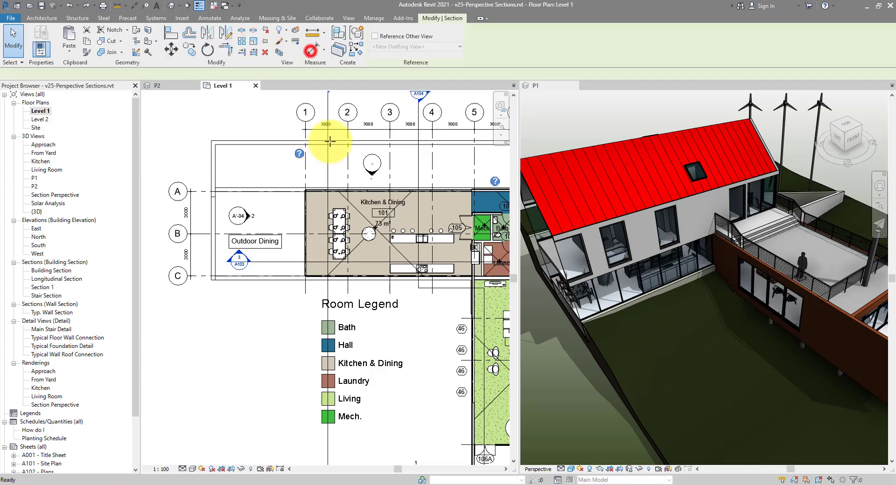
pyautogui.click(320, 170)
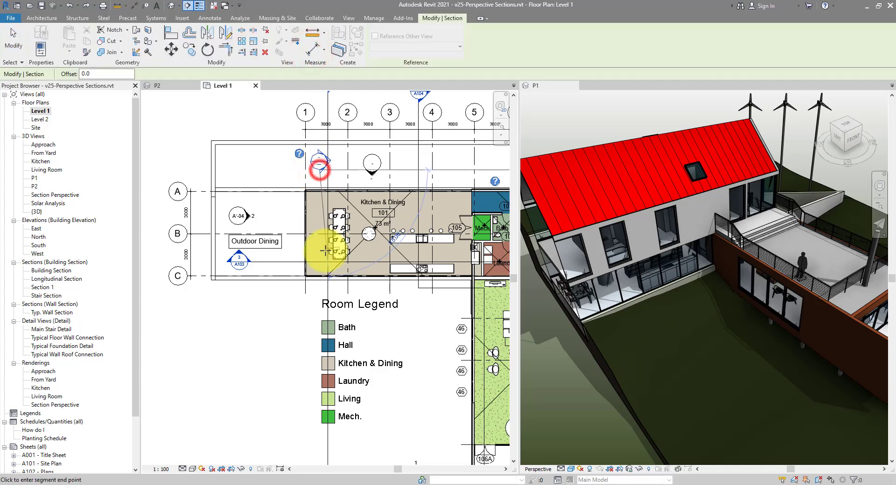
pyautogui.click(319, 299)
pyautogui.press('Escape')
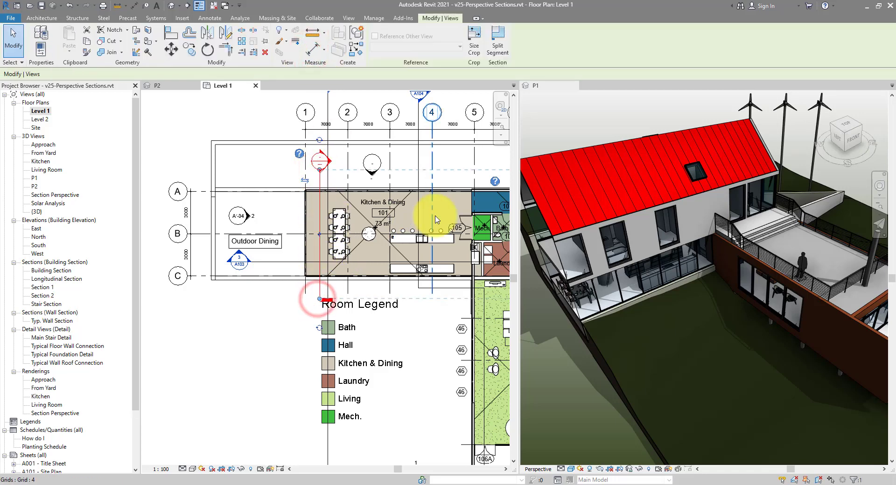
# - Go to the new Section 2 view and pan the whole drawing into view
pyautogui.rightClick(330, 163)
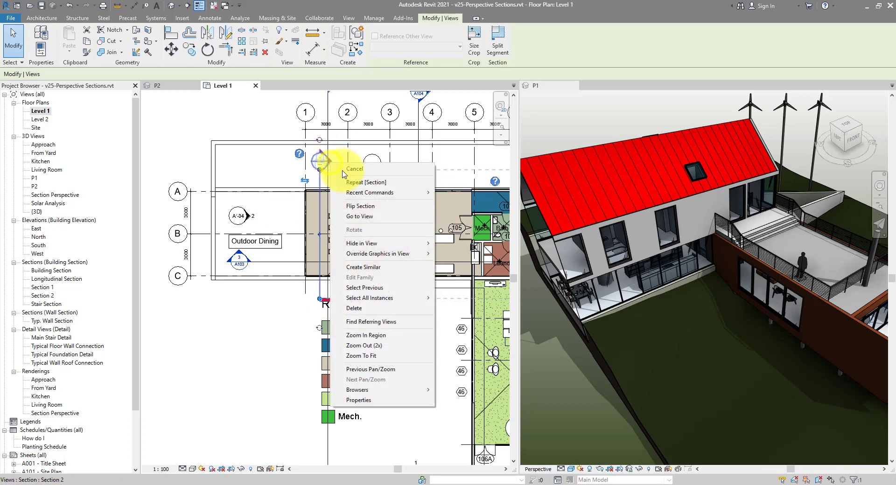
pyautogui.click(363, 213)
pyautogui.scroll(4, 347, 263)
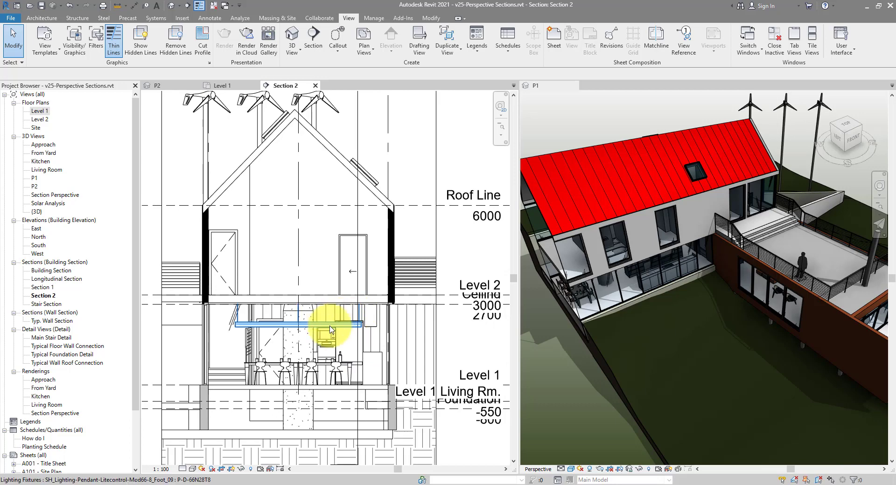
pyautogui.scroll(-3, 280, 332)
pyautogui.moveTo(362, 194); pyautogui.dragTo(330, 194, button='middle')
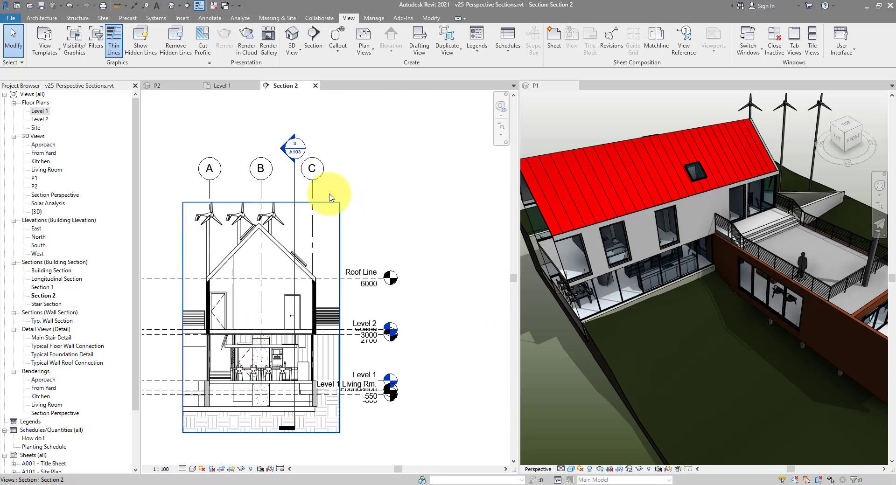
# - Open the default {3D} view, orient it to Section 2, and orbit to an isometric angle
pyautogui.click(171, 6)
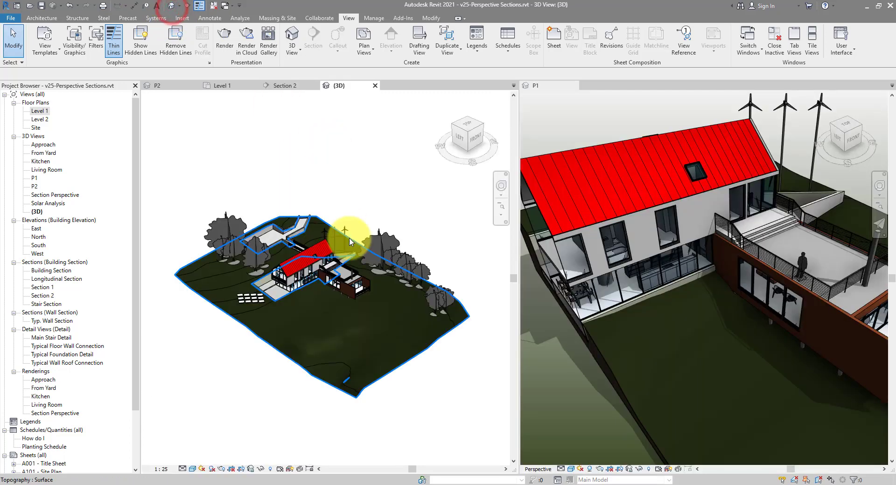
pyautogui.scroll(5, 329, 262)
pyautogui.scroll(-5, 330, 263)
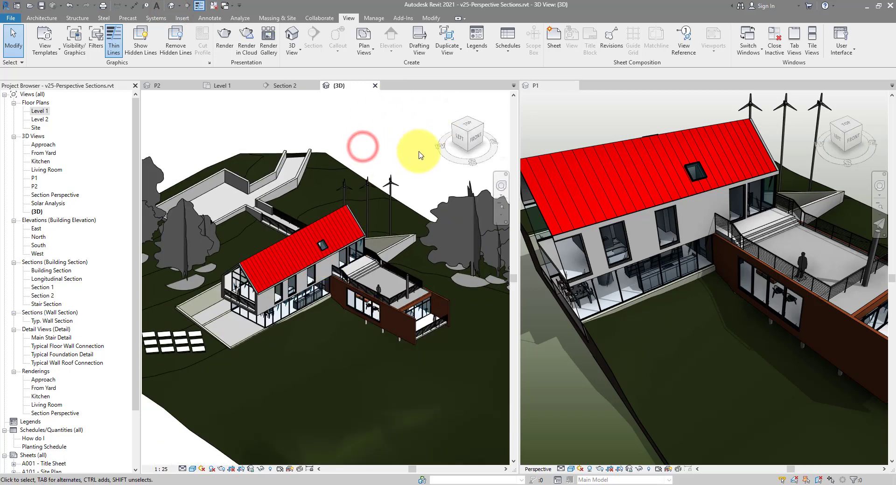
pyautogui.rightClick(469, 144)
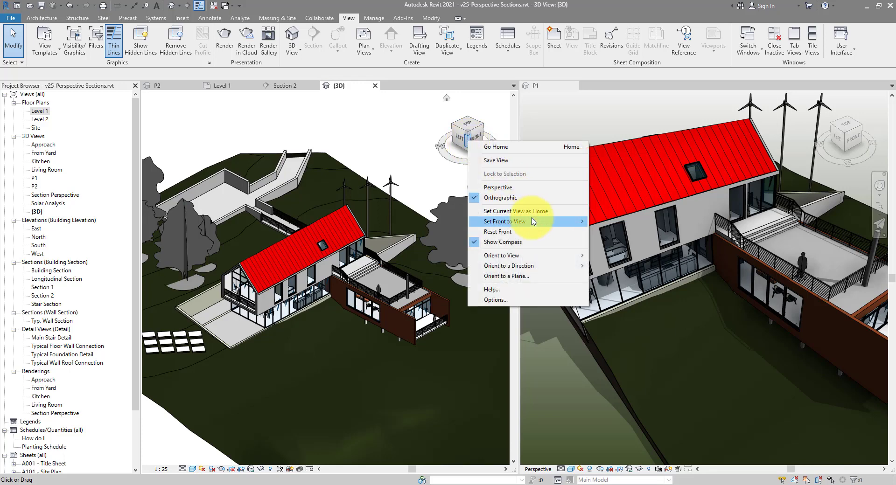
pyautogui.moveTo(527, 257)
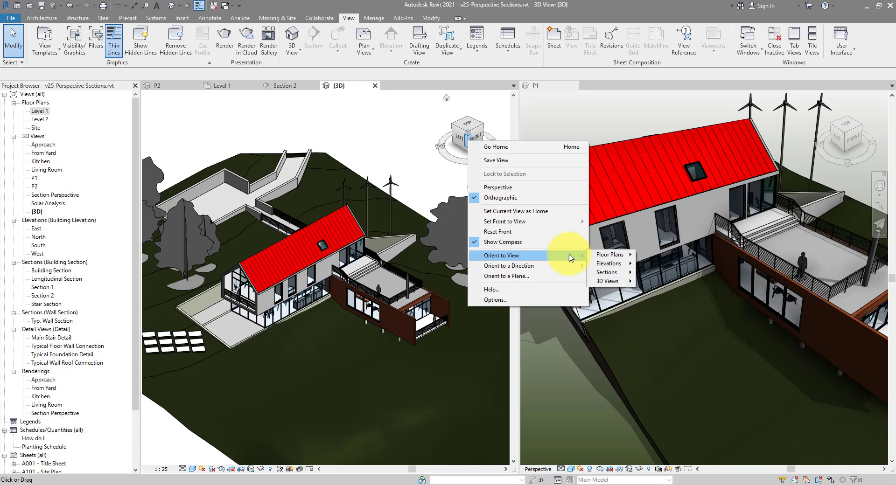
pyautogui.click(610, 274)
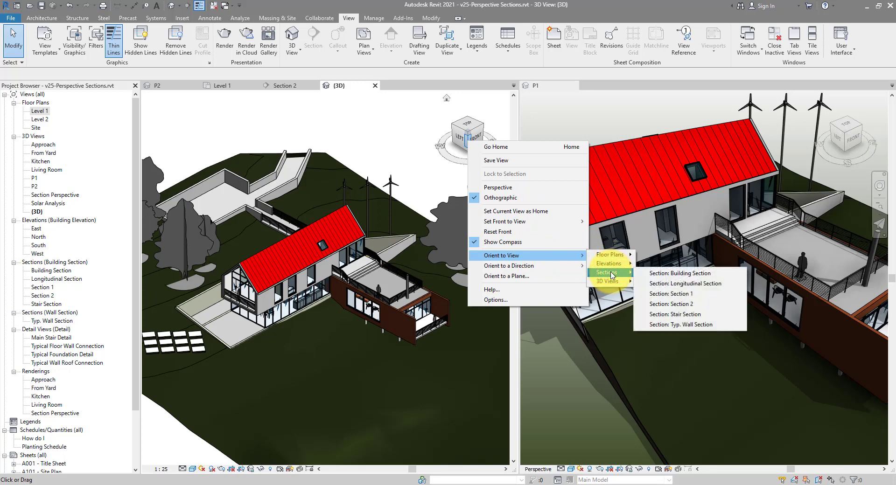
pyautogui.click(710, 304)
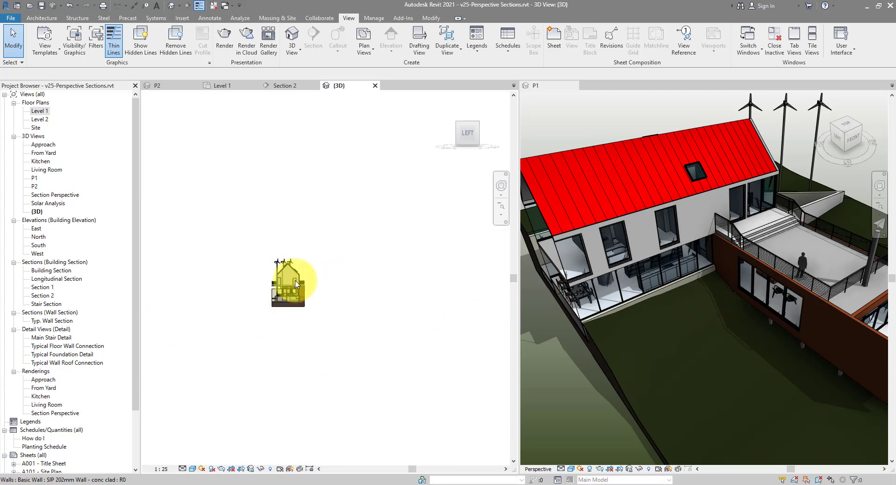
pyautogui.scroll(5, 278, 285)
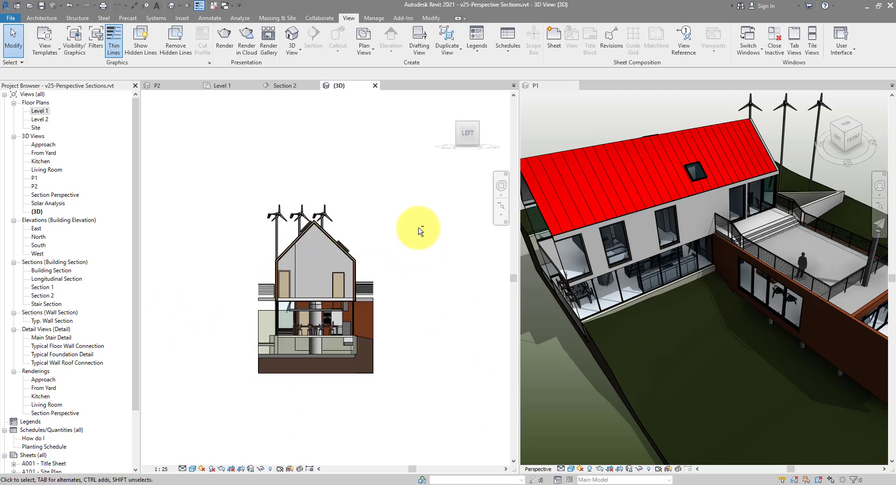
pyautogui.keyDown('shift'); pyautogui.moveTo(420, 231); pyautogui.dragTo(254, 192, button='middle'); pyautogui.keyUp('shift')
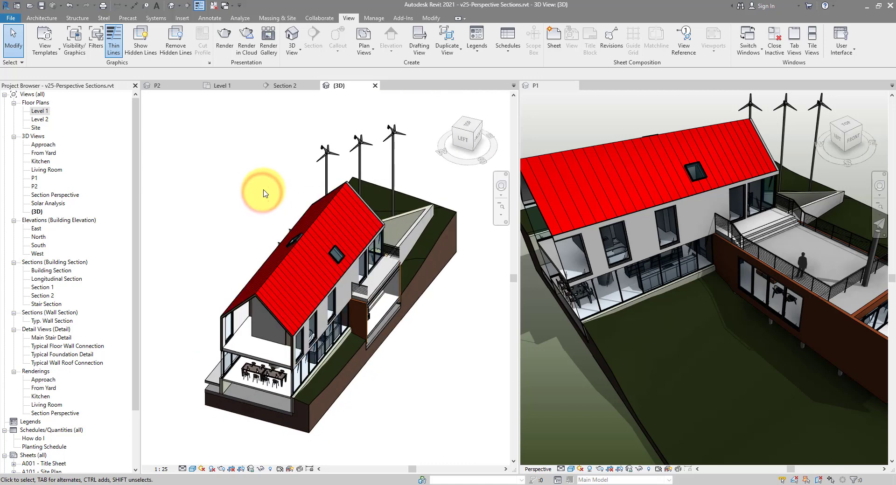
# - Reveal hidden elements and unhide the section box in the {3D} view
pyautogui.click(270, 469)
pyautogui.click(216, 275)
pyautogui.rightClick(217, 277)
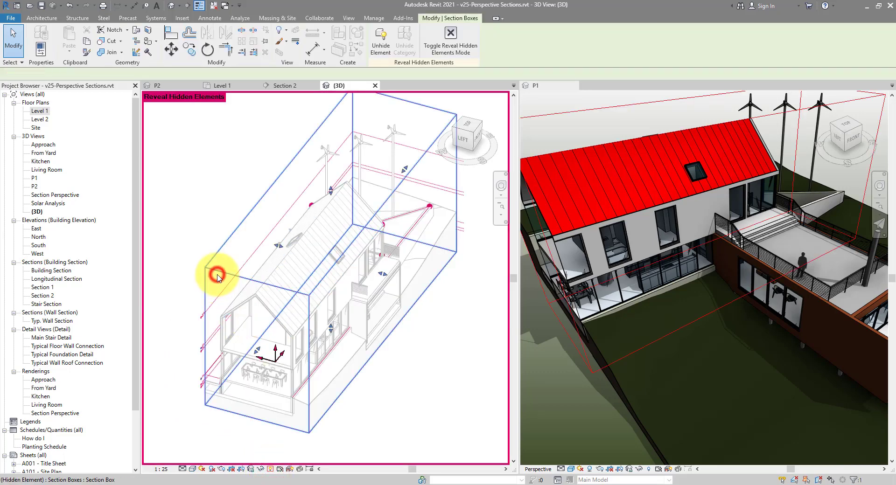
pyautogui.click(296, 87)
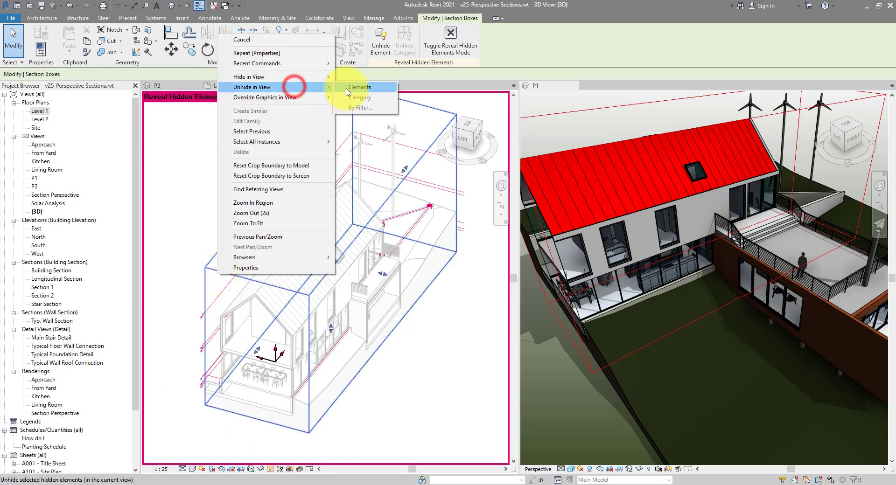
pyautogui.click(346, 87)
pyautogui.click(270, 469)
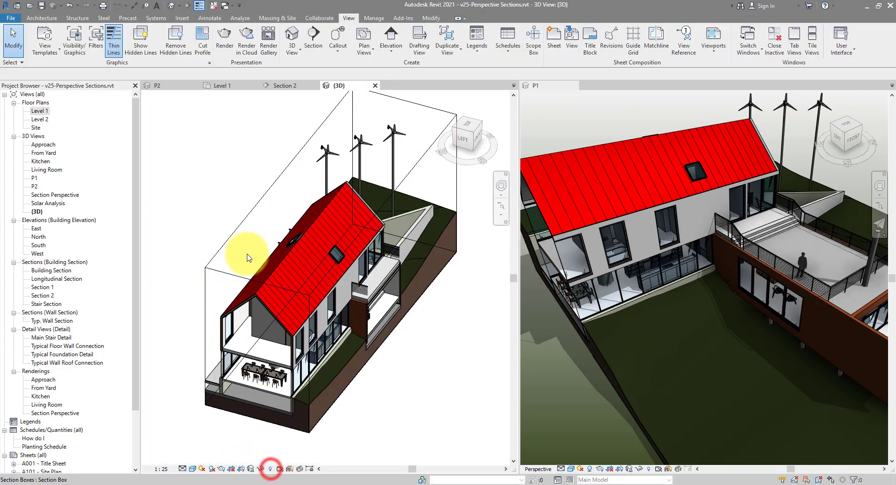
# - Drag the section box's side grips outward to take in the site, annex and trees
pyautogui.click(241, 228)
pyautogui.scroll(-3, 289, 278)
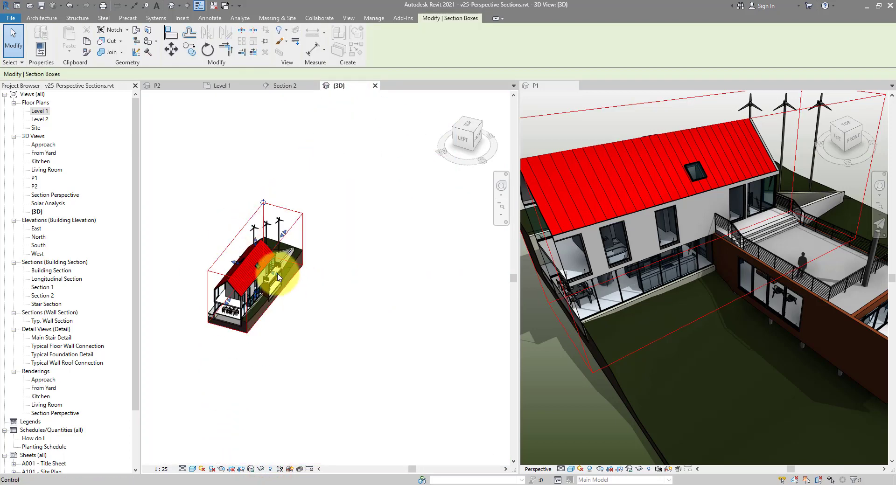
pyautogui.moveTo(277, 273); pyautogui.dragTo(441, 318)
pyautogui.scroll(2, 311, 283)
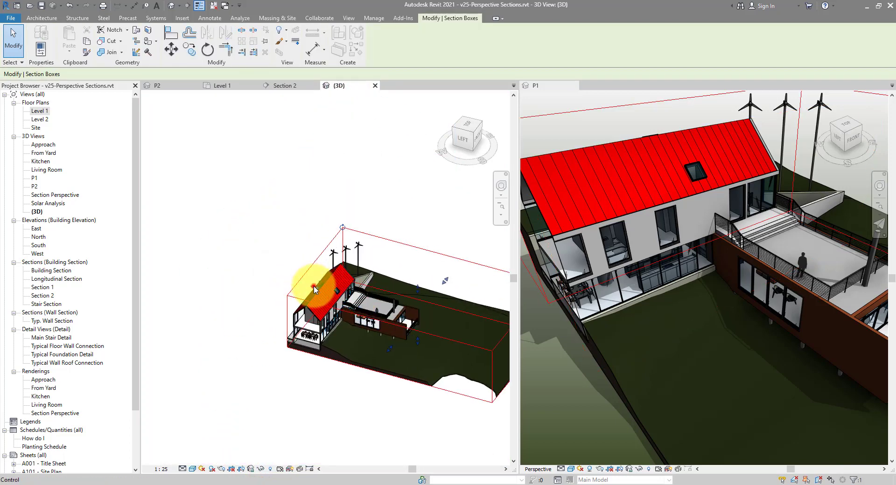
pyautogui.moveTo(314, 289); pyautogui.dragTo(184, 251)
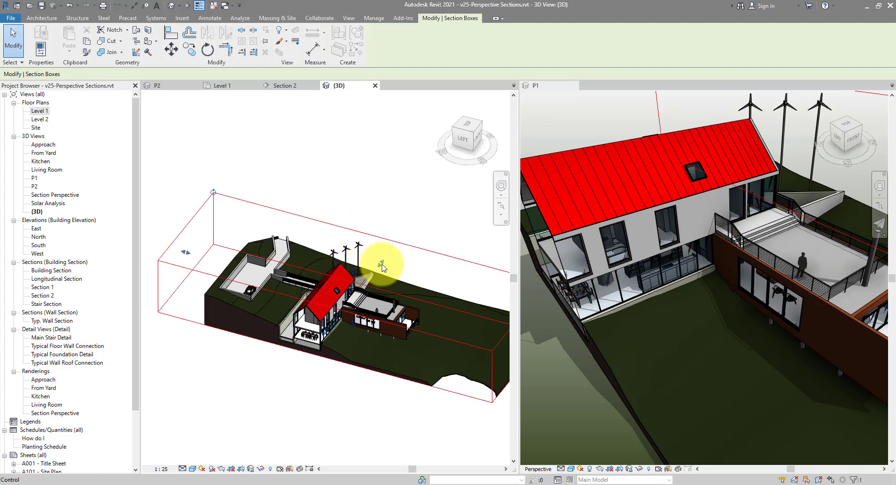
pyautogui.moveTo(381, 267); pyautogui.dragTo(400, 220)
pyautogui.moveTo(320, 309); pyautogui.dragTo(283, 378, button='middle')
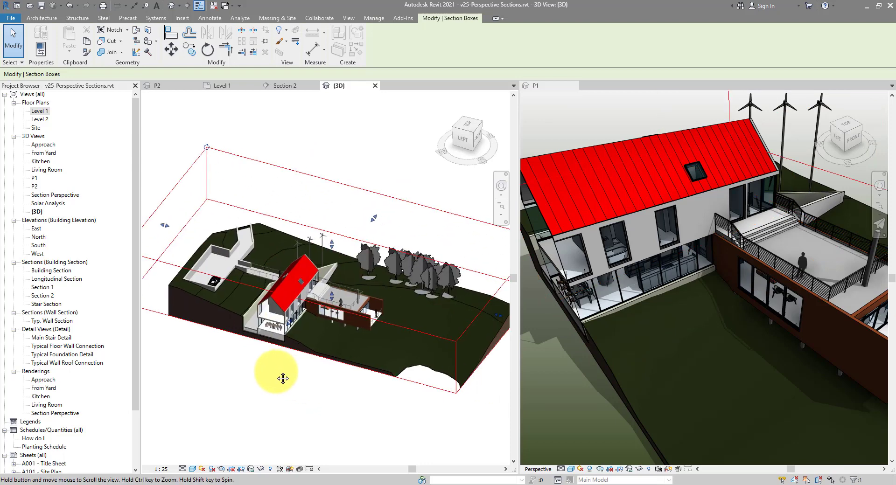
pyautogui.click(283, 379)
pyautogui.scroll(3, 278, 370)
pyautogui.scroll(2, 378, 332)
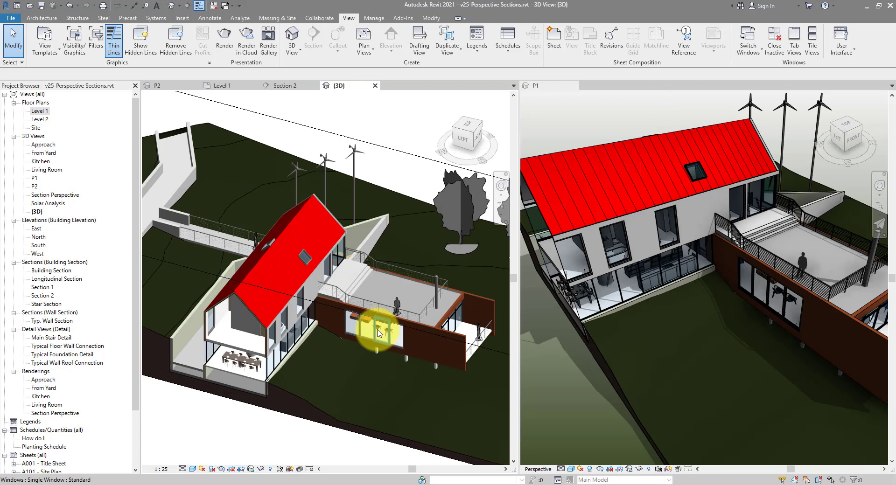
pyautogui.keyDown('shift'); pyautogui.moveTo(378, 332); pyautogui.dragTo(301, 288, button='middle'); pyautogui.keyUp('shift')
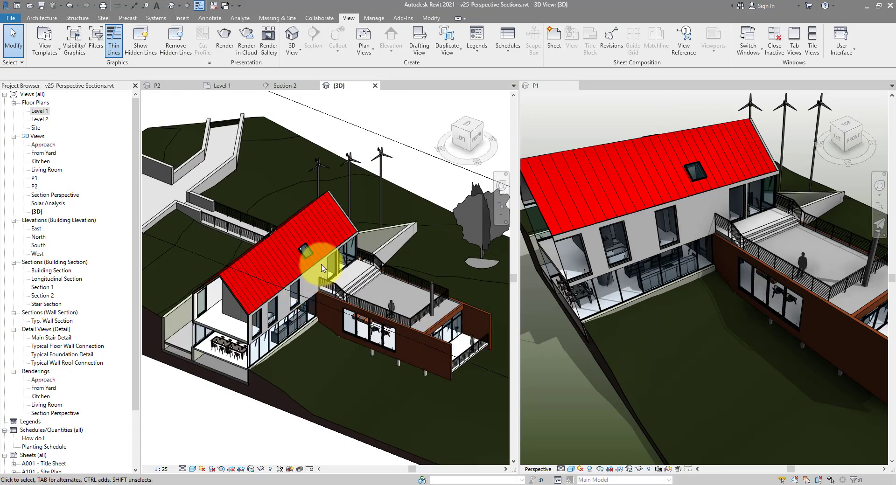
# - Switch the {3D} view to Perspective from the ViewCube menu and orbit to an angled view
pyautogui.rightClick(464, 145)
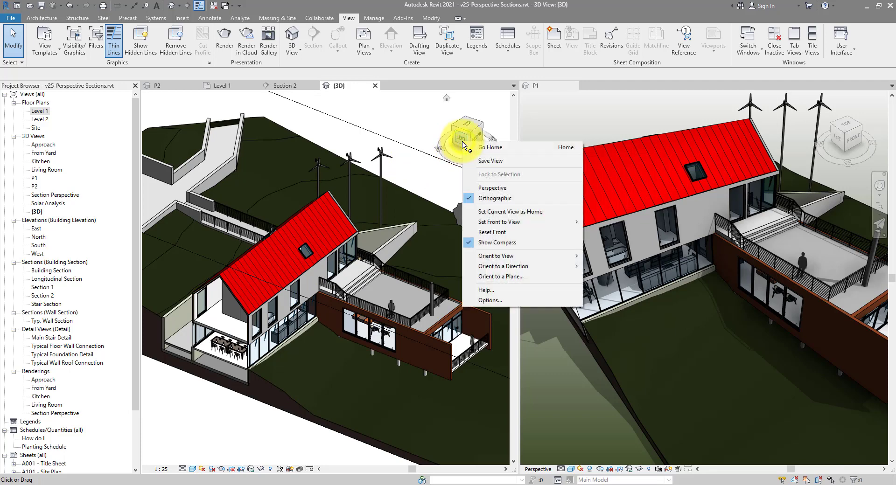
pyautogui.click(526, 188)
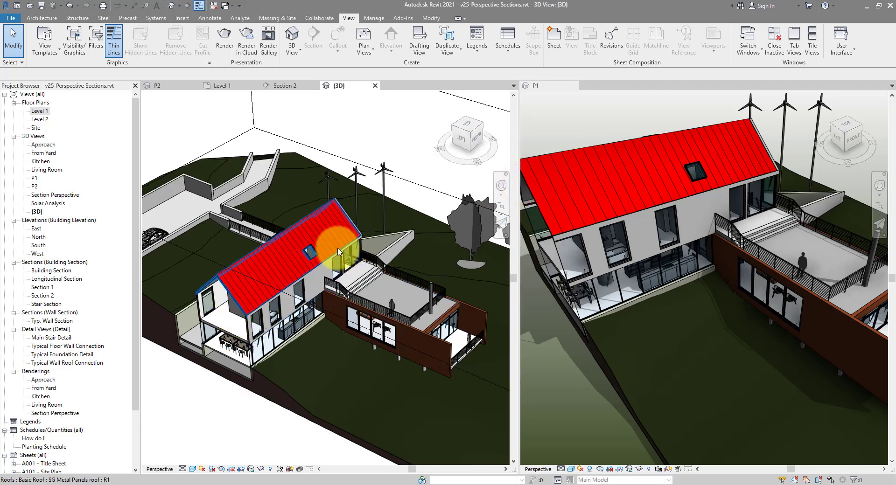
pyautogui.keyDown('shift'); pyautogui.moveTo(338, 252); pyautogui.dragTo(280, 254, button='middle'); pyautogui.keyUp('shift')
pyautogui.scroll(4, 296, 276)
pyautogui.scroll(-3, 312, 295)
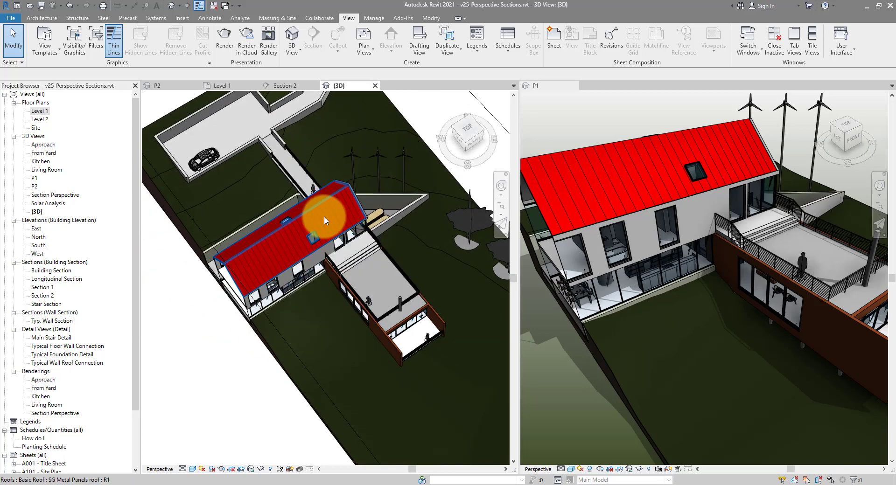
pyautogui.keyDown('shift'); pyautogui.moveTo(325, 222); pyautogui.dragTo(206, 170, button='middle'); pyautogui.keyUp('shift')
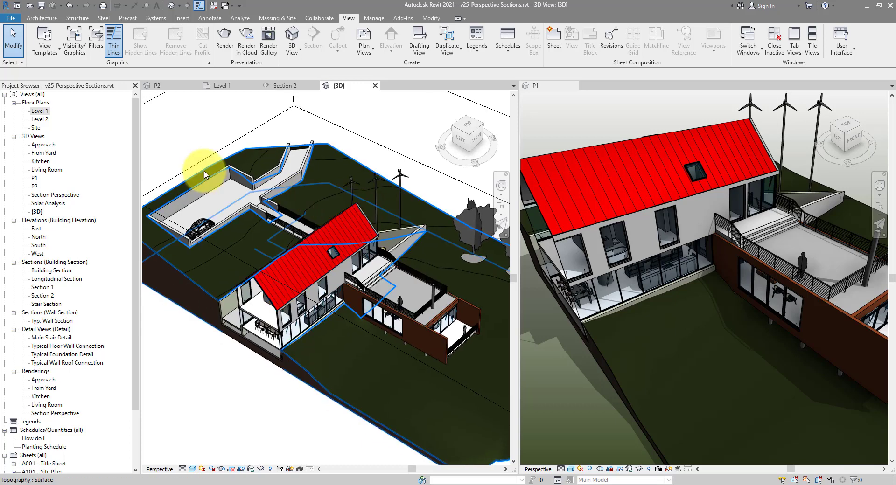
# - Open Level 1 and show the {3D} view's camera on the plan
pyautogui.doubleClick(42, 112)
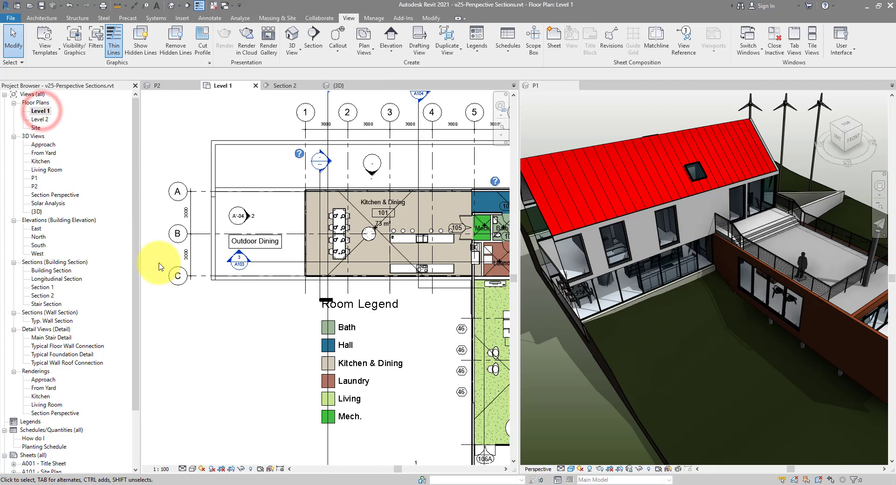
pyautogui.rightClick(39, 213)
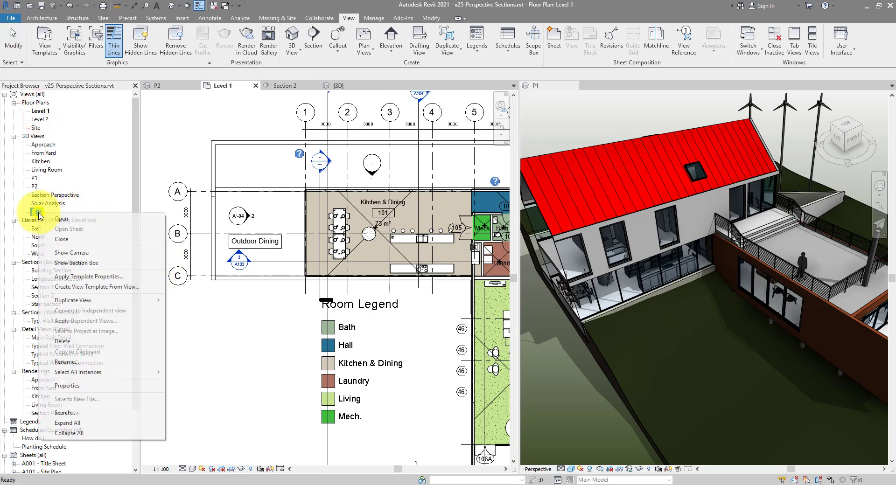
pyautogui.click(94, 253)
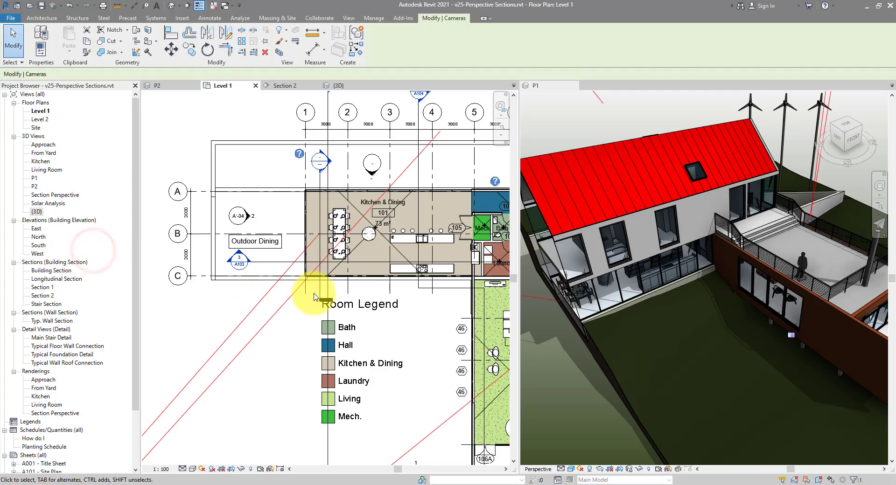
pyautogui.scroll(-5, 319, 298)
pyautogui.scroll(-4, 317, 280)
pyautogui.scroll(2, 290, 336)
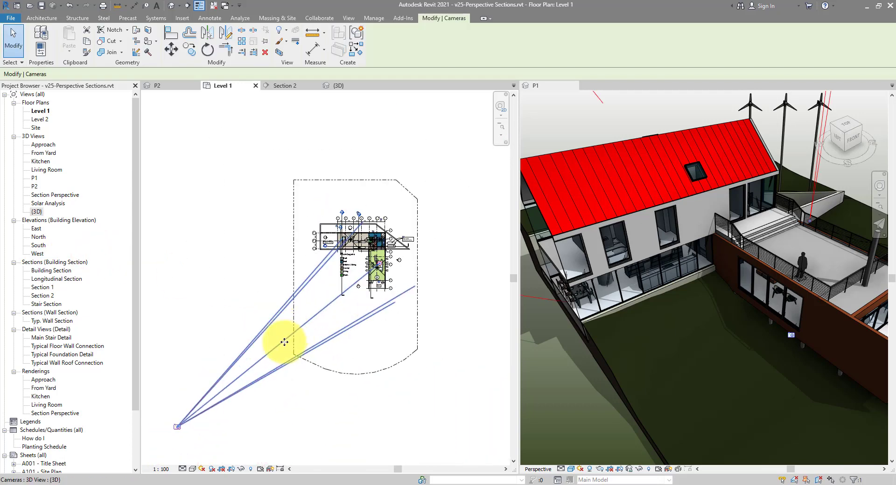
# - Drag the camera eye point closer to the house, view it, then return to Level 1
pyautogui.moveTo(182, 433); pyautogui.dragTo(178, 434)
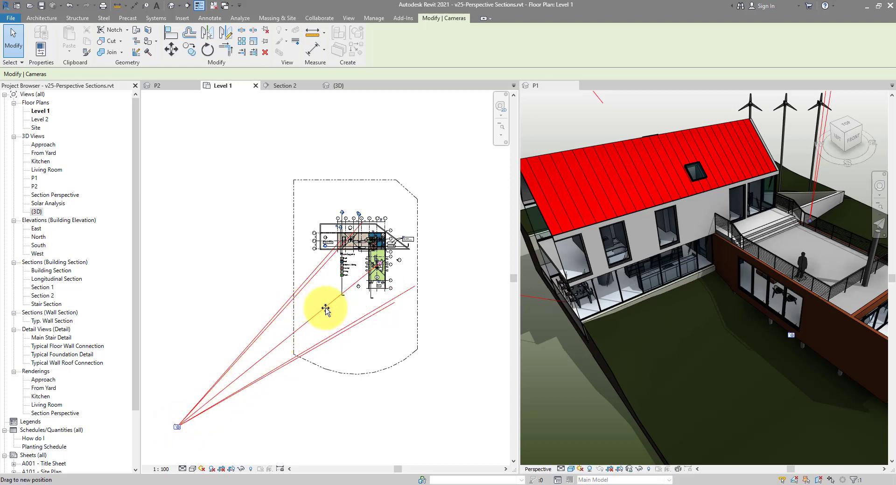
pyautogui.moveTo(325, 309); pyautogui.dragTo(308, 324)
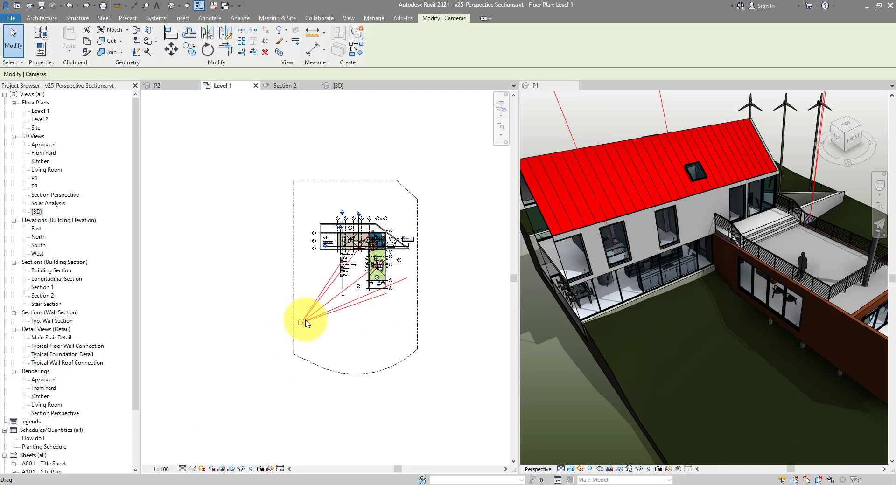
pyautogui.rightClick(303, 323)
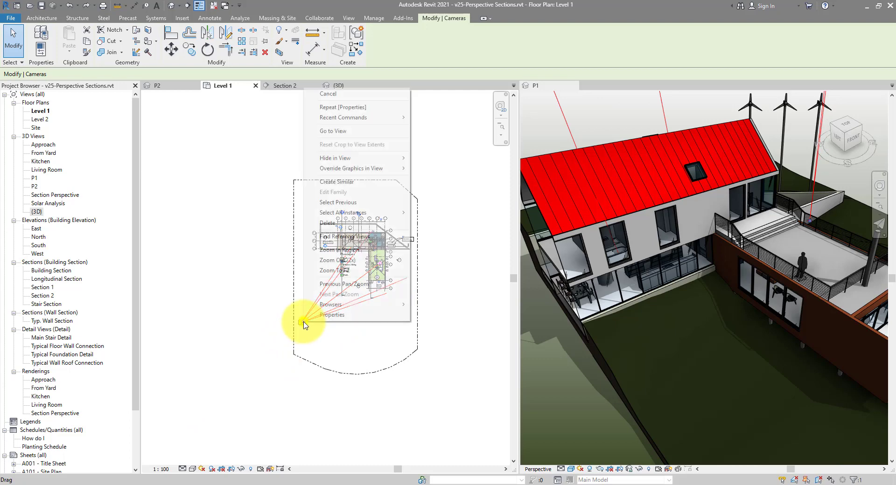
pyautogui.click(354, 133)
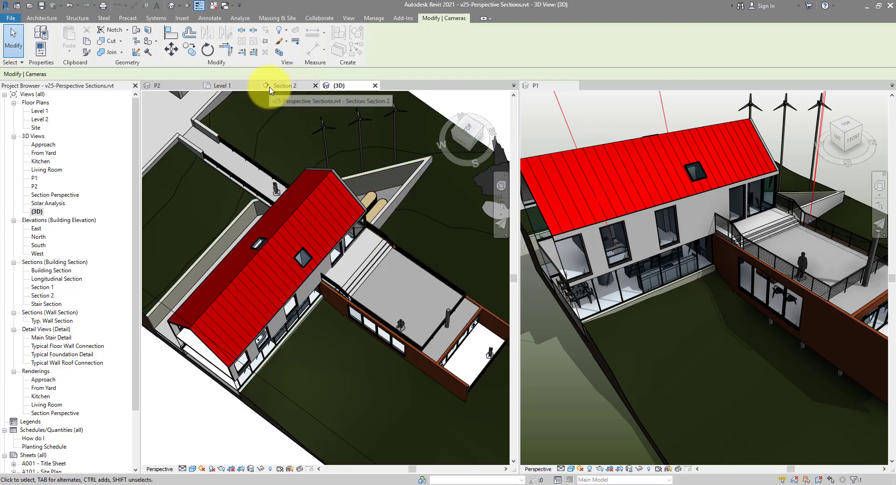
pyautogui.click(223, 86)
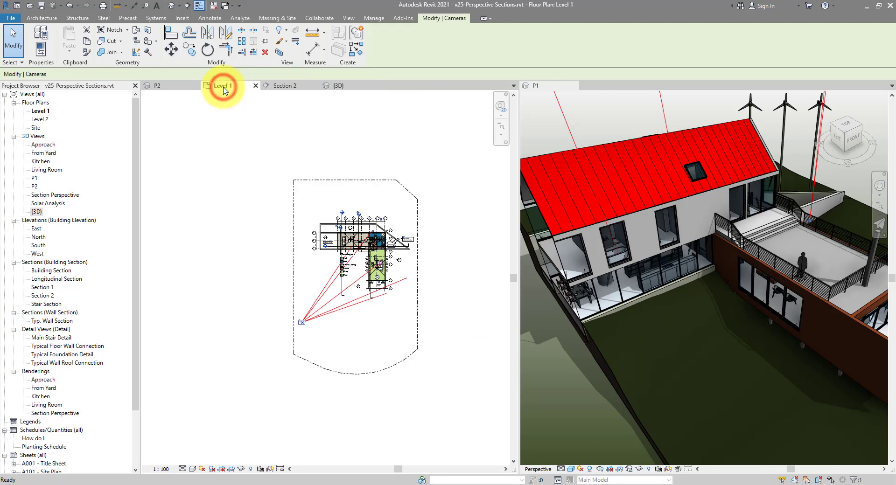
pyautogui.click(287, 310)
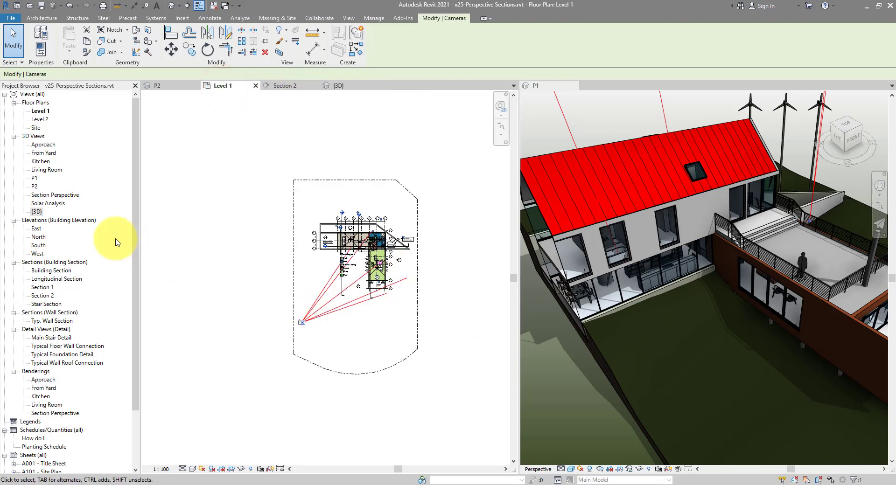
# - Open the South elevation and turn off its crop view in Properties
pyautogui.doubleClick(40, 246)
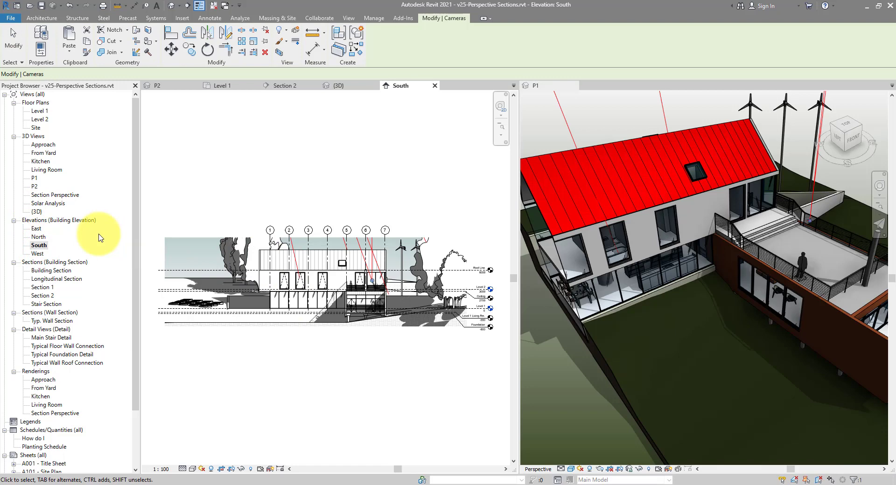
pyautogui.click(335, 193)
pyautogui.hotkey('ctrl', '1')
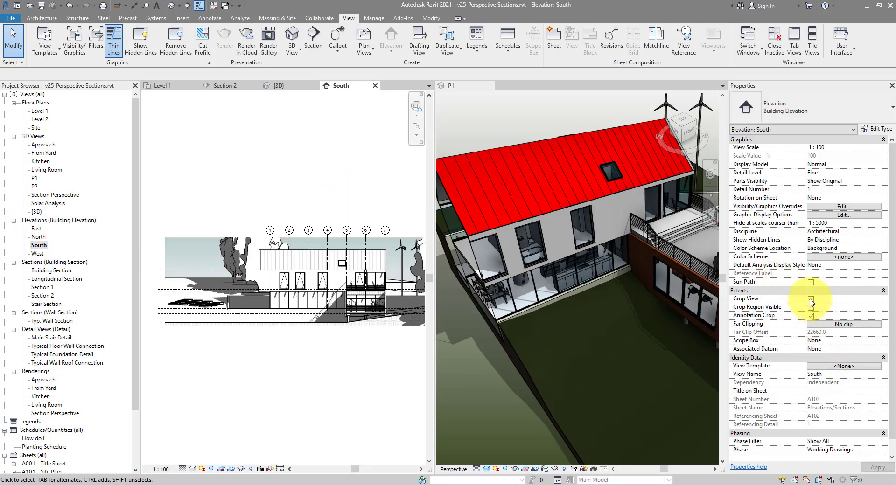
pyautogui.click(811, 300)
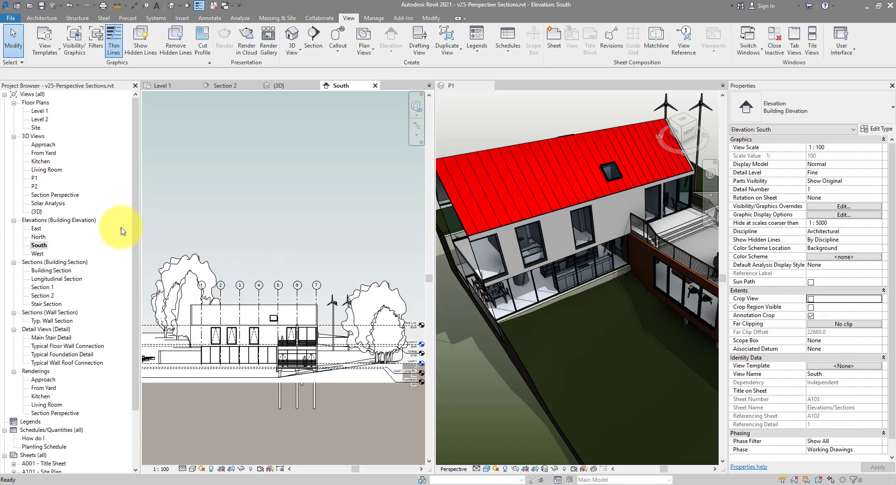
# - Show the {3D} camera and drag its eye down to elevation 6752.8 beside the house
pyautogui.rightClick(37, 212)
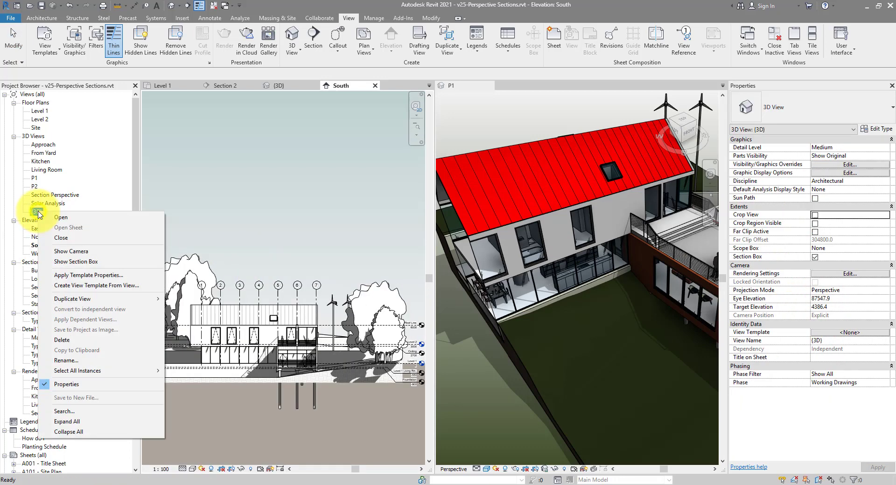
pyautogui.click(89, 253)
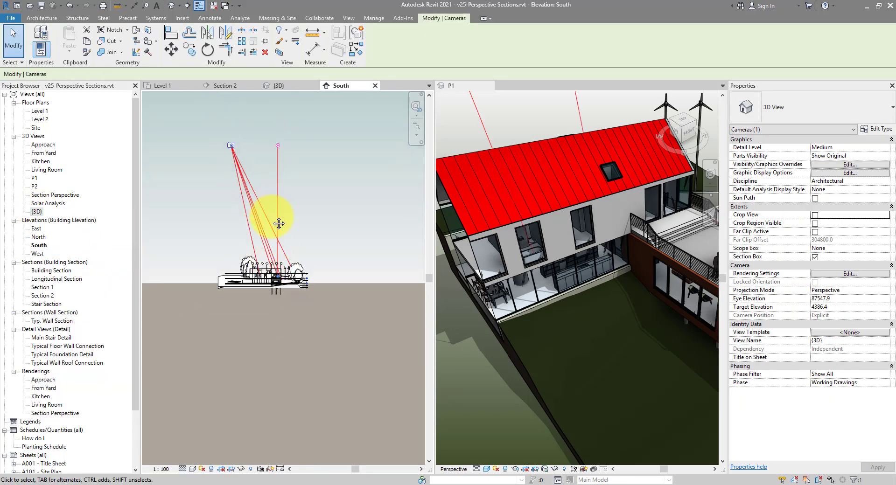
pyautogui.scroll(3, 278, 224)
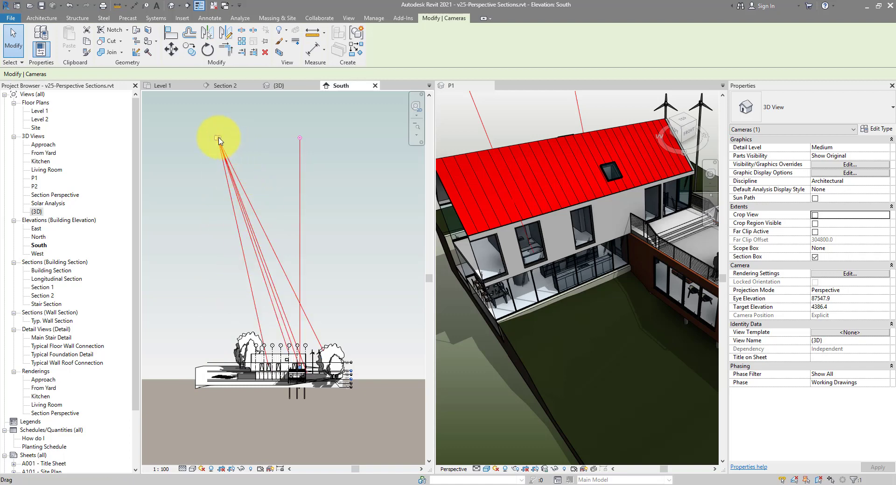
pyautogui.moveTo(219, 140); pyautogui.dragTo(229, 302)
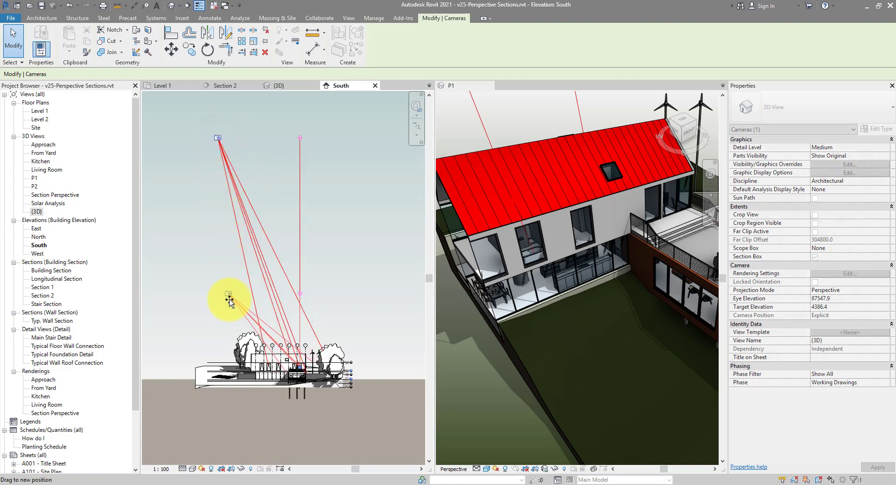
pyautogui.moveTo(227, 347); pyautogui.dragTo(237, 363)
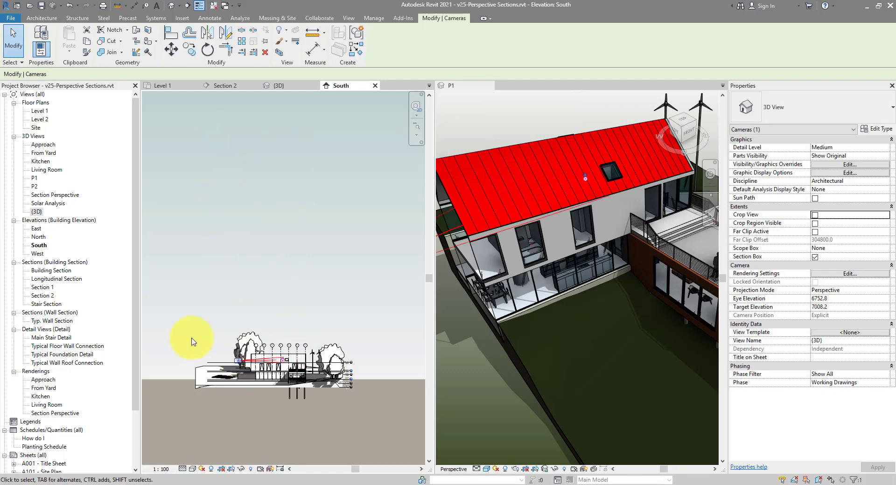
pyautogui.scroll(5, 236, 362)
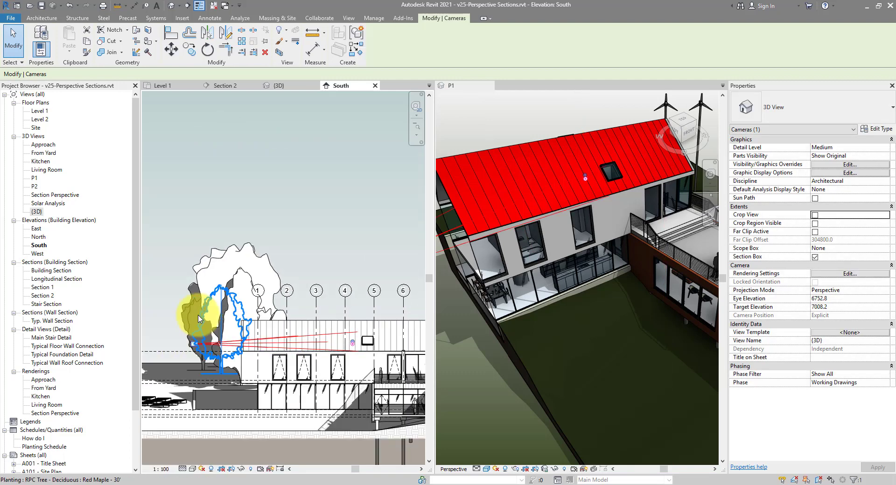
# - Go to the camera's {3D} view and orbit it to a higher viewpoint
pyautogui.rightClick(193, 346)
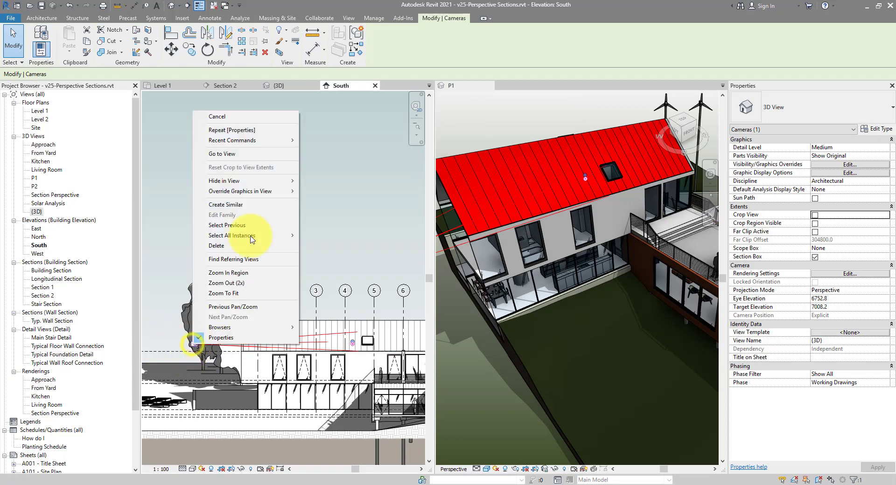
pyautogui.click(239, 157)
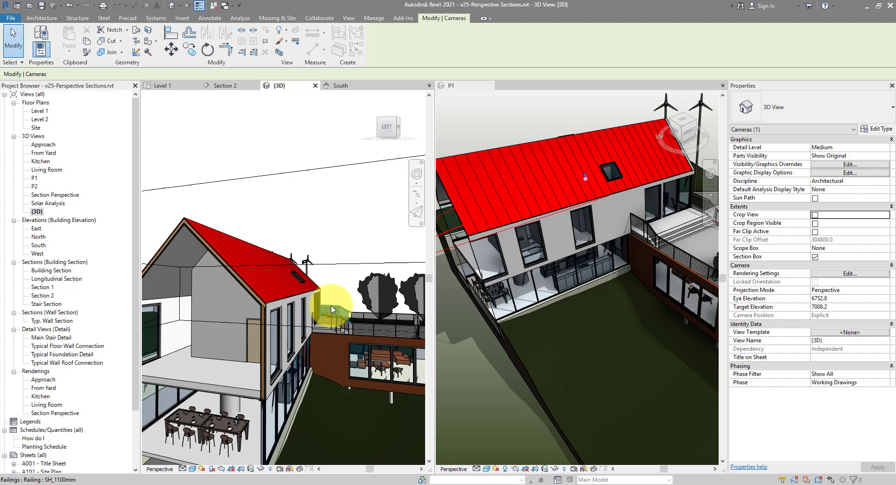
pyautogui.moveTo(330, 302)
pyautogui.mouseDown(button='middle')
pyautogui.moveTo(343, 286)
pyautogui.moveTo(333, 301)
pyautogui.mouseUp(button='middle')
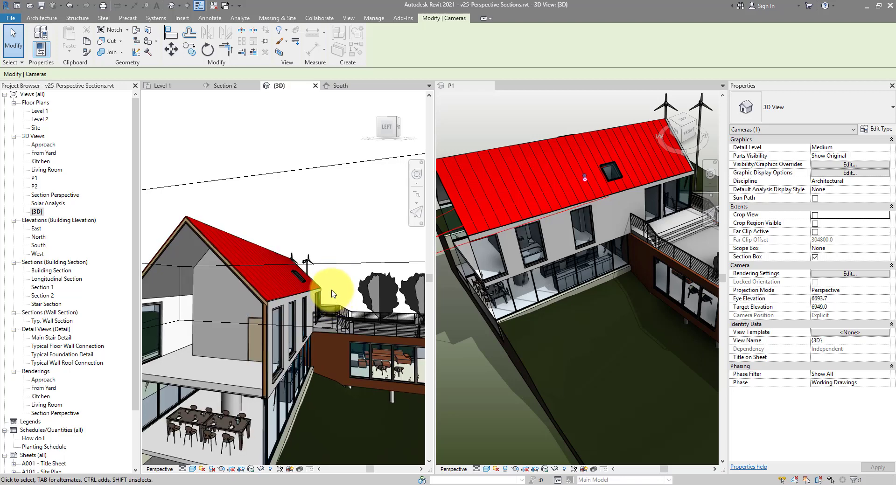
pyautogui.keyDown('shift'); pyautogui.moveTo(346, 288); pyautogui.dragTo(366, 310, button='middle'); pyautogui.keyUp('shift')
# - Orient the {3D} perspective to Section 2 from the ViewCube menu
pyautogui.rightClick(387, 133)
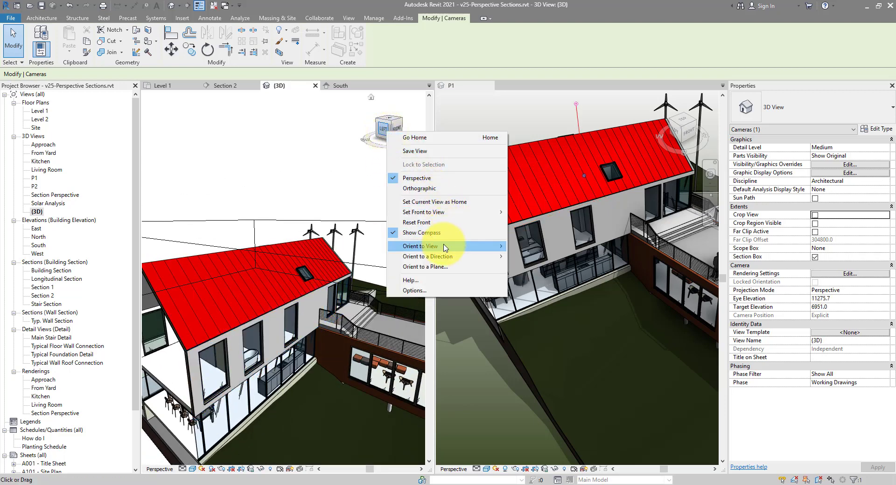
pyautogui.moveTo(441, 246)
pyautogui.moveTo(537, 265)
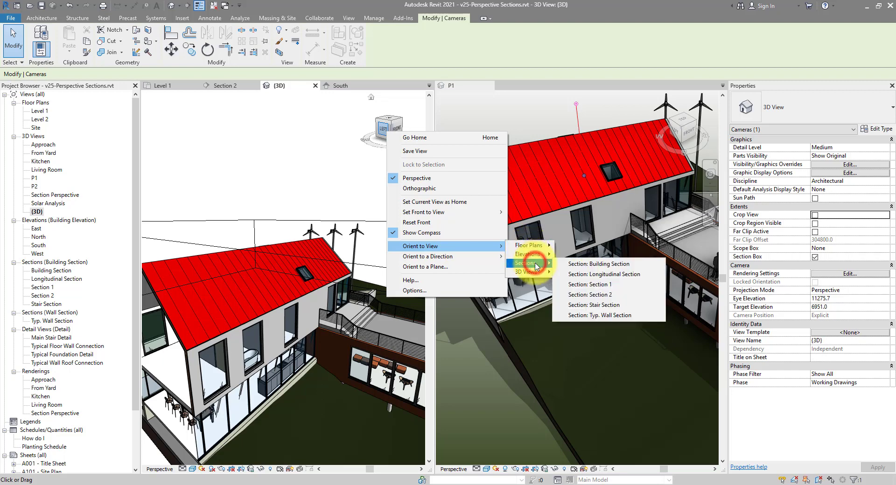
pyautogui.click(616, 298)
pyautogui.scroll(-8, 324, 259)
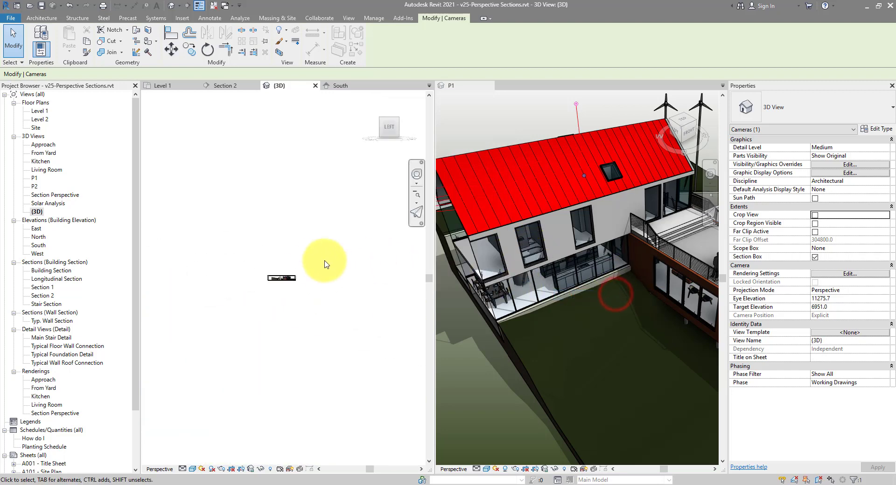
pyautogui.scroll(10, 282, 279)
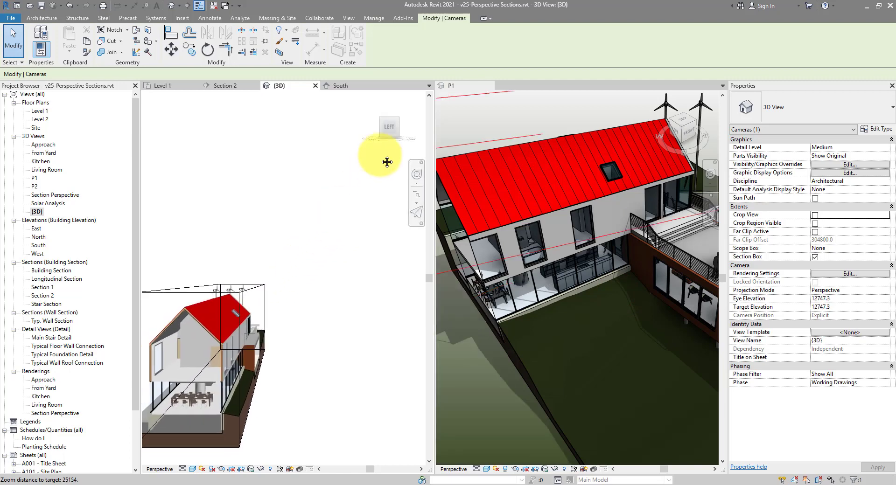
pyautogui.scroll(-2, 261, 280)
# - Drag the section box's right face outward to show the terrace, then deselect it
pyautogui.click(258, 285)
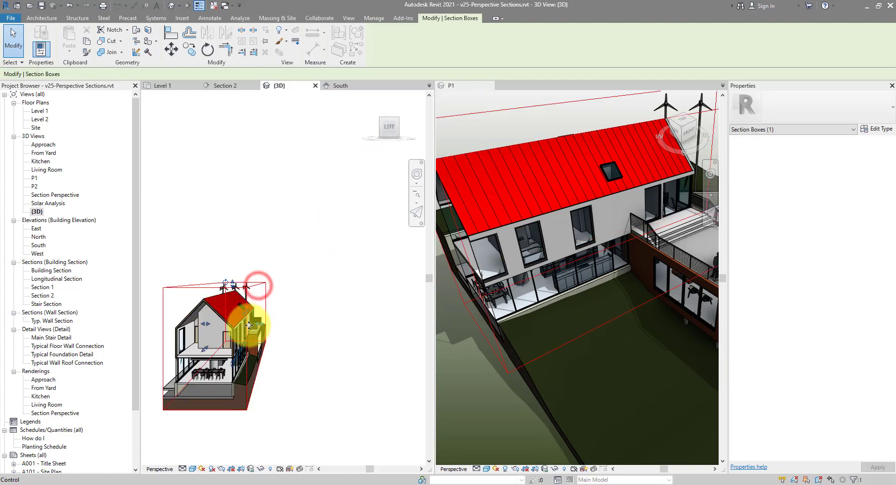
pyautogui.moveTo(263, 327); pyautogui.dragTo(377, 320)
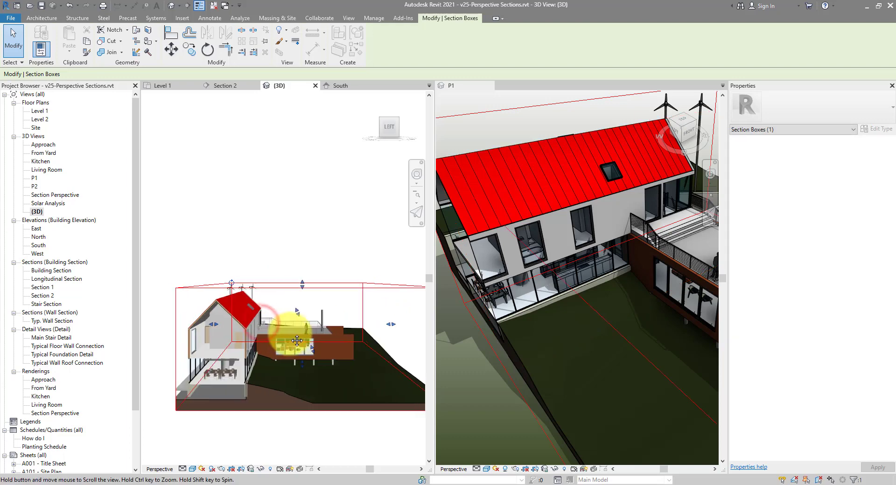
pyautogui.scroll(-2, 229, 329)
pyautogui.scroll(5, 252, 327)
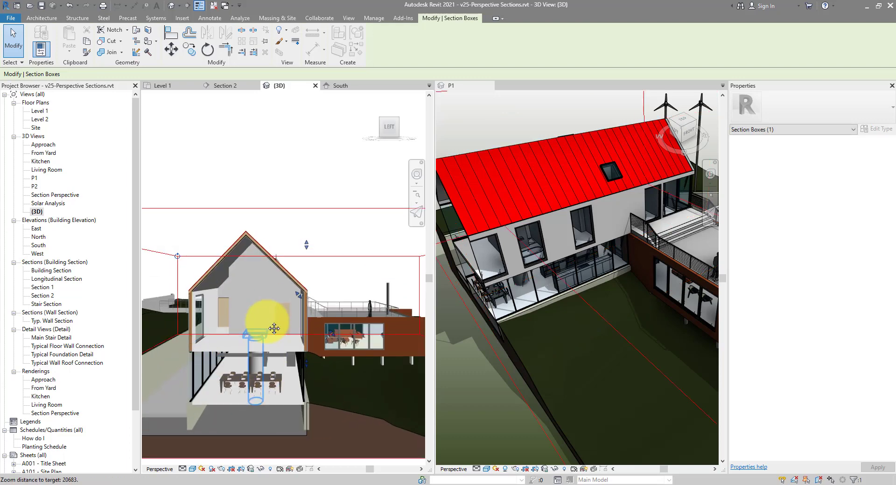
pyautogui.keyDown('shift'); pyautogui.moveTo(341, 146); pyautogui.dragTo(306, 120, button='middle'); pyautogui.keyUp('shift')
pyautogui.click(298, 161)
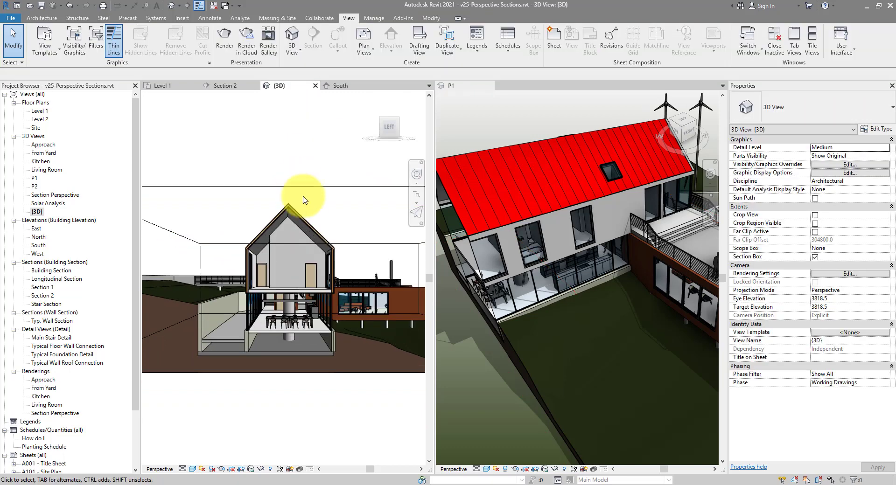
# - Orbit the 3D view to a lower angle around the cut house toward the gable side
pyautogui.click(303, 218)
pyautogui.keyDown('shift'); pyautogui.moveTo(356, 217); pyautogui.dragTo(213, 256, button='middle'); pyautogui.keyUp('shift')
pyautogui.scroll(3, 264, 277)
pyautogui.keyDown('shift'); pyautogui.moveTo(264, 276); pyautogui.dragTo(239, 254, button='middle'); pyautogui.keyUp('shift')
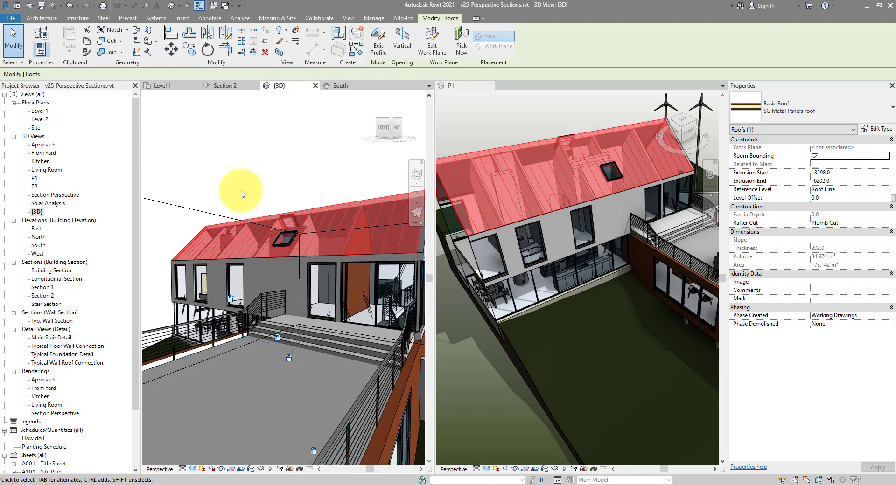
pyautogui.scroll(-2, 241, 194)
pyautogui.keyDown('shift'); pyautogui.moveTo(241, 194); pyautogui.dragTo(186, 234, button='middle'); pyautogui.keyUp('shift')
pyautogui.click(309, 146)
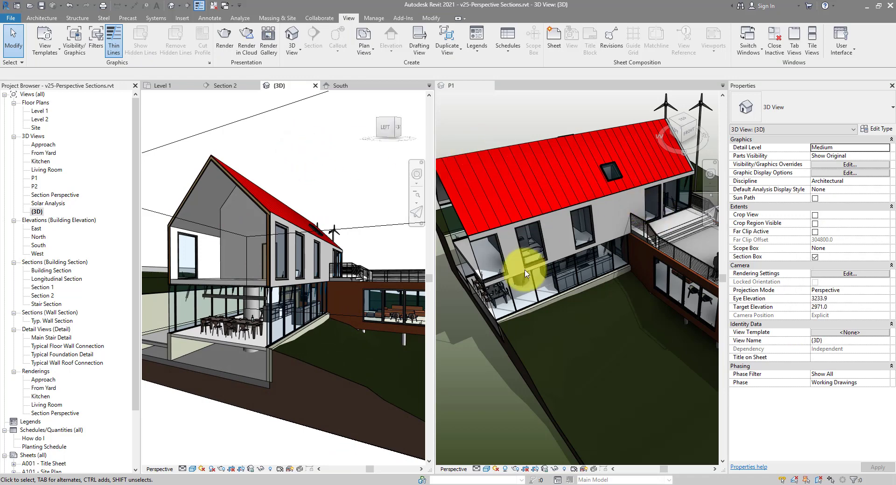
# - Turn on Show Ambient Shadows in the 3D view's Graphic Display Options and apply
pyautogui.click(198, 470)
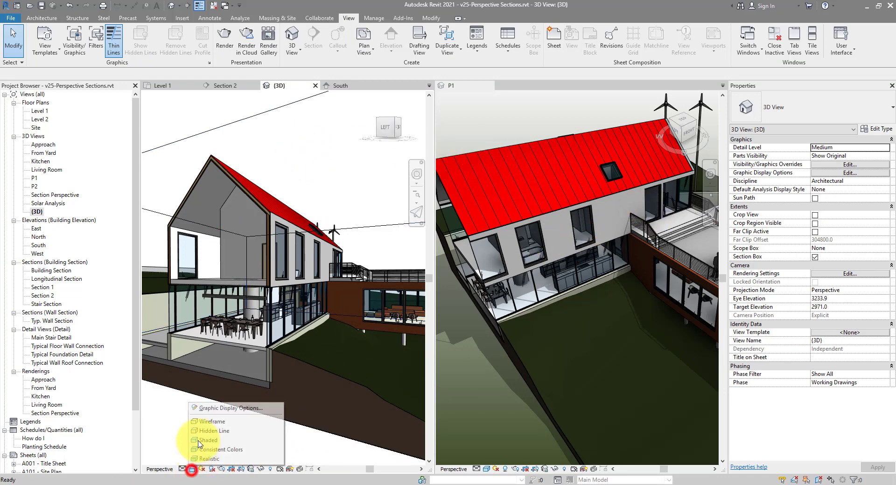
pyautogui.click(207, 409)
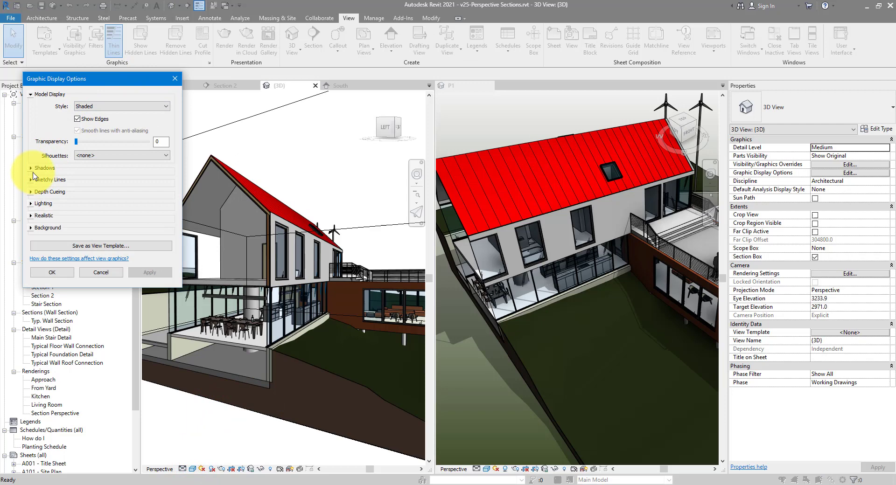
pyautogui.click(31, 169)
pyautogui.click(91, 186)
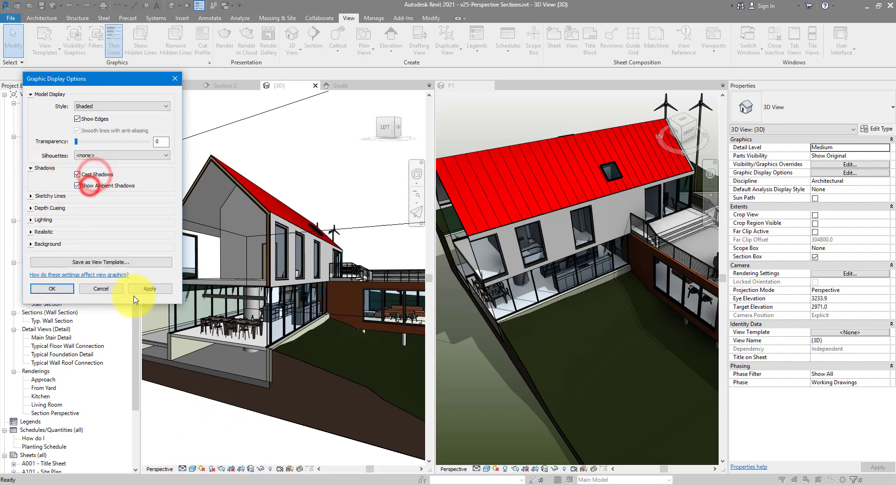
pyautogui.click(151, 288)
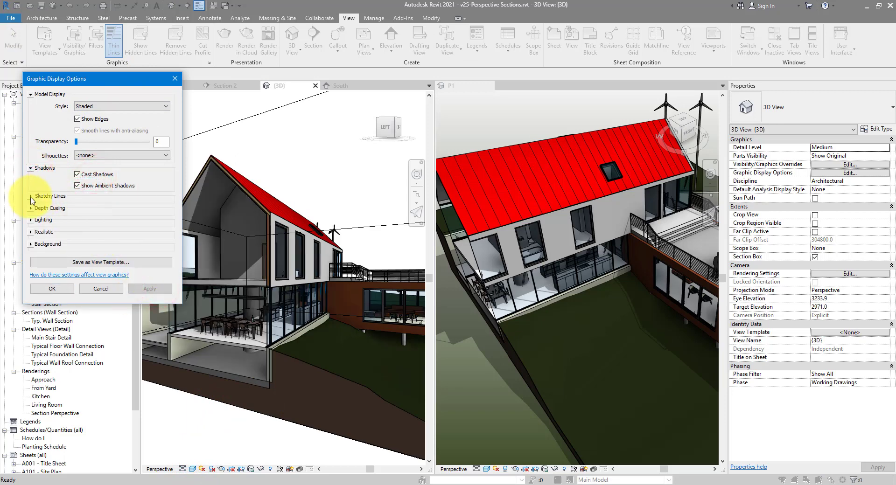
# - Set lighting to Sun 30, Ambient Light 20 and Shadows 30, and apply it
pyautogui.click(29, 221)
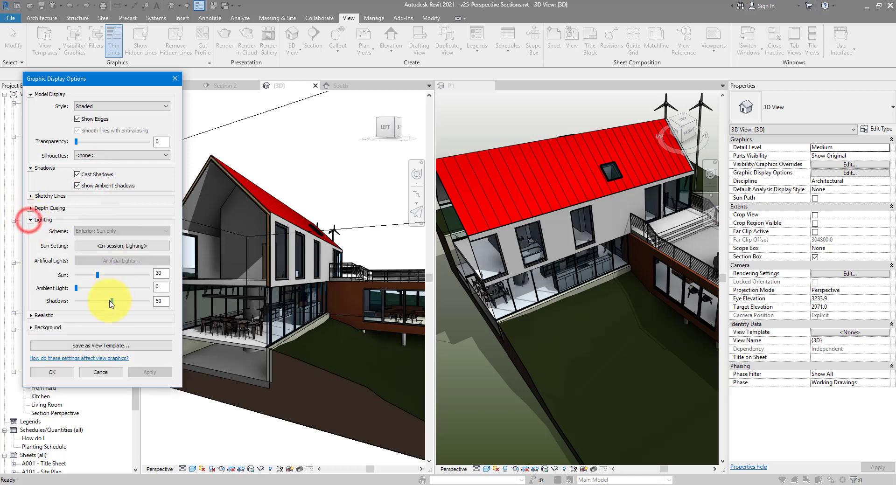
pyautogui.click(99, 302)
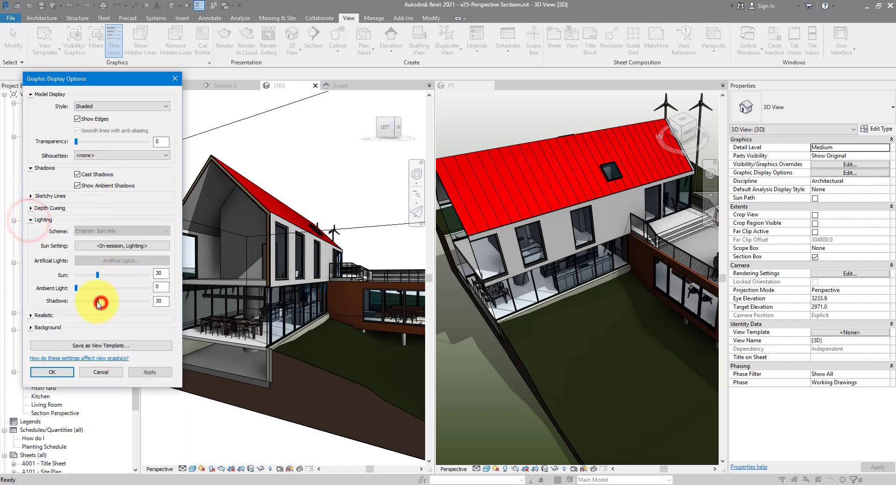
pyautogui.click(143, 373)
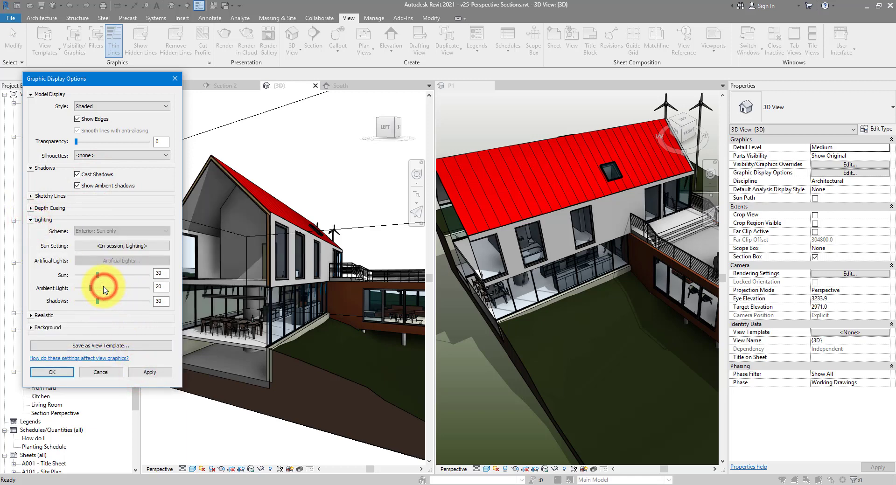
pyautogui.click(149, 377)
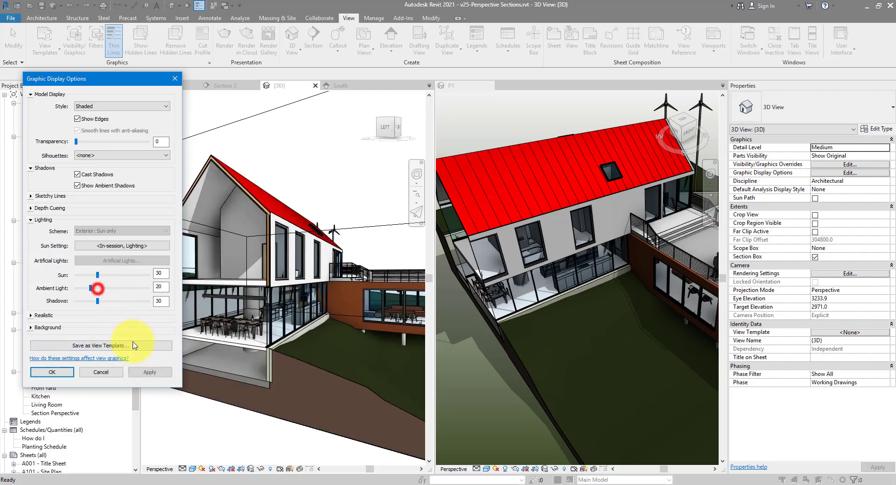
pyautogui.click(148, 376)
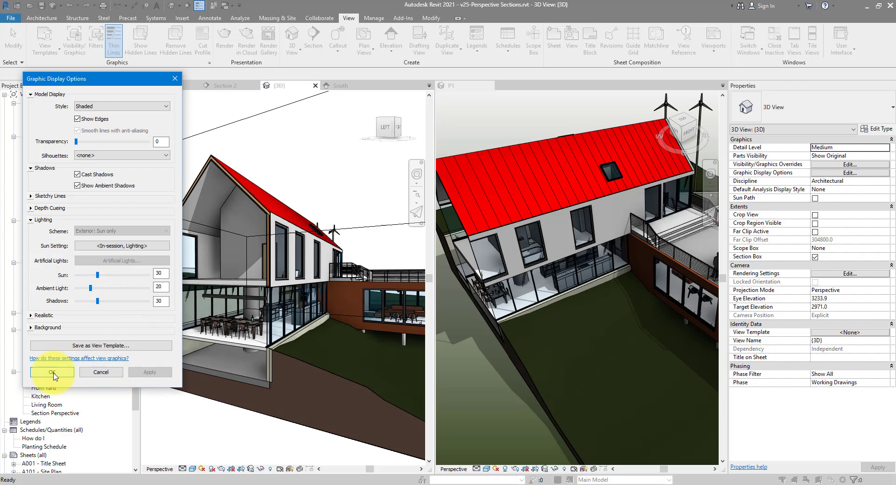
pyautogui.click(31, 329)
pyautogui.click(104, 348)
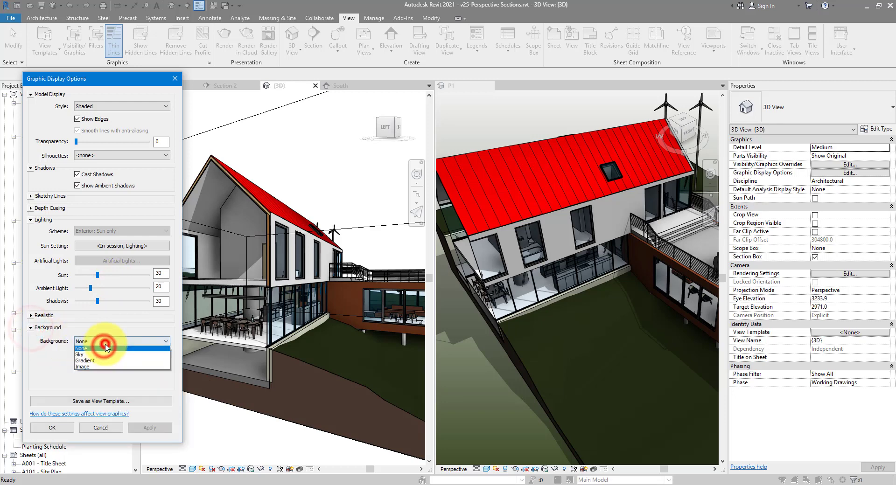
# - Switch the background to Gradient with a light blue sky colour (RGB 142-216-255)
pyautogui.click(89, 363)
pyautogui.click(89, 355)
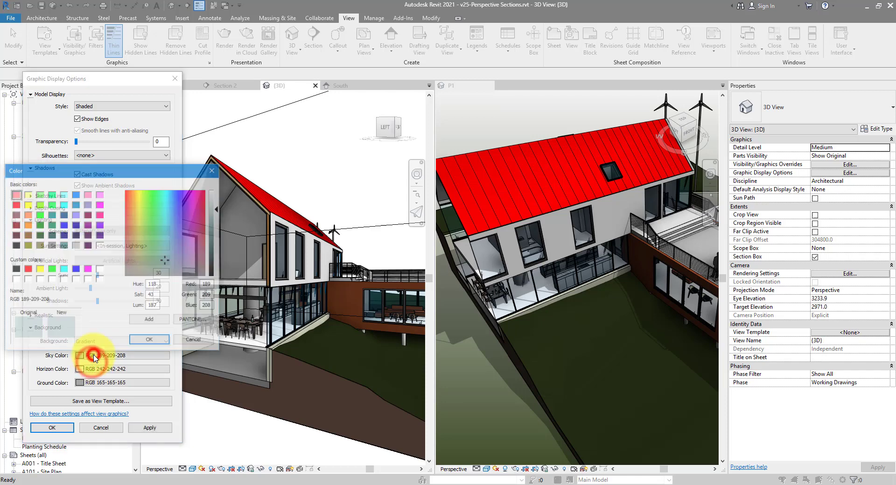
pyautogui.click(180, 194)
pyautogui.click(172, 191)
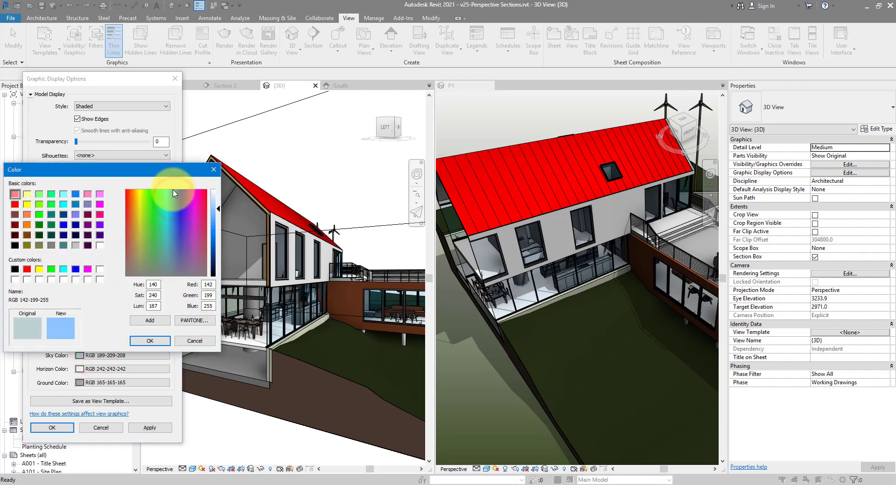
pyautogui.click(138, 343)
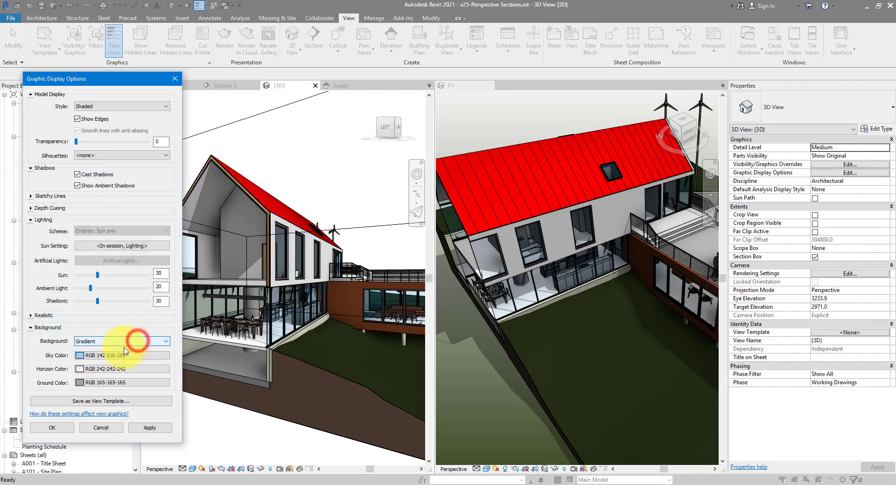
# - Set the ground colour to dark green RGB 94-129-82 and apply the background settings
pyautogui.click(93, 382)
pyautogui.moveTo(148, 198); pyautogui.dragTo(144, 260)
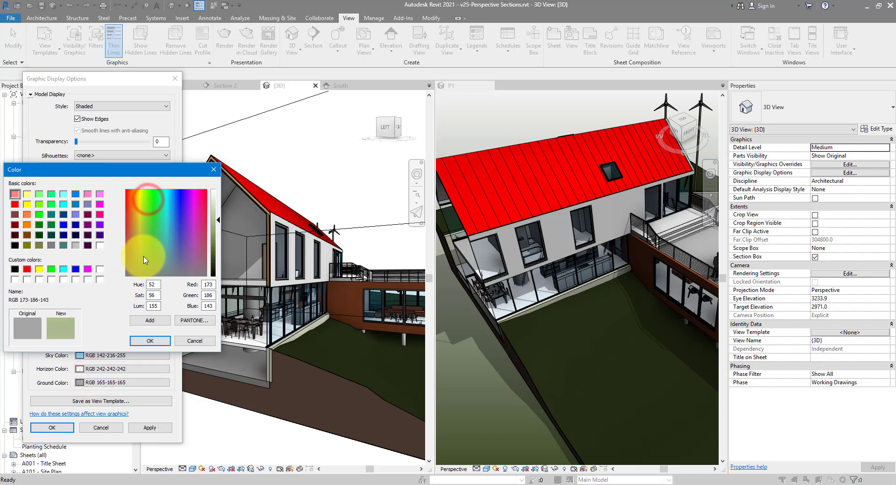
pyautogui.click(214, 240)
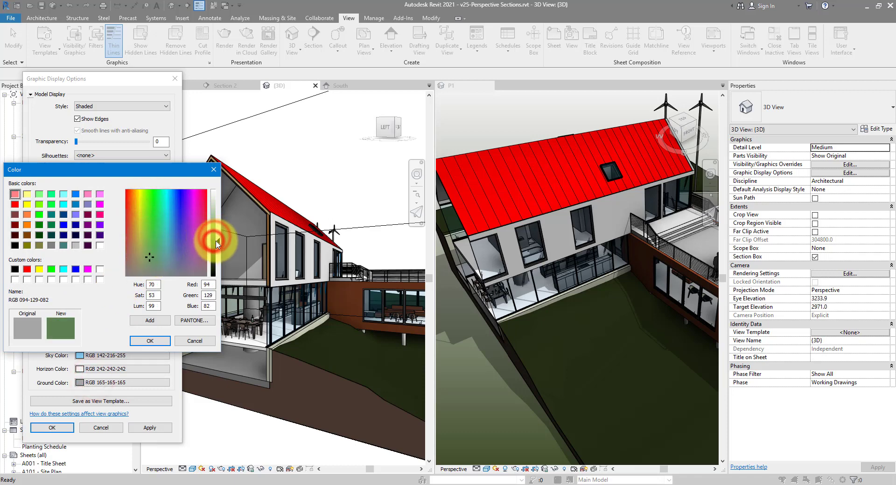
pyautogui.click(163, 341)
pyautogui.click(52, 428)
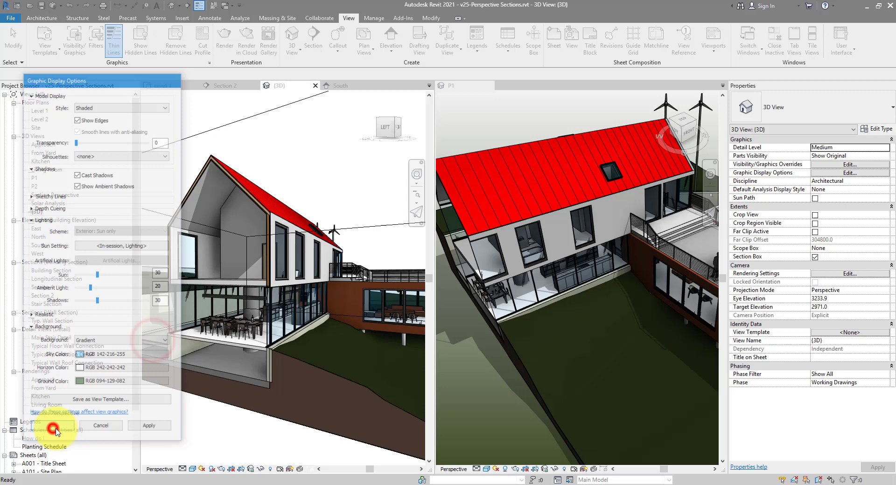
pyautogui.moveTo(297, 186); pyautogui.dragTo(300, 159, button='middle')
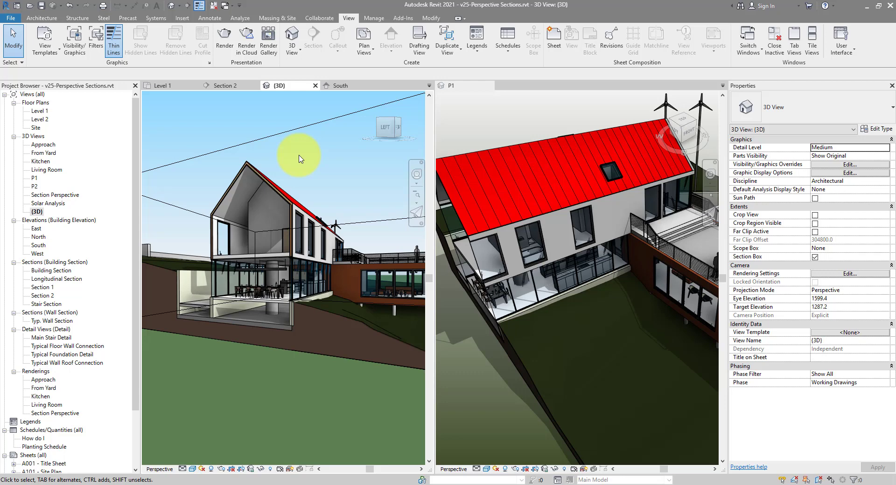
# - Open the Level 1 floor plan
pyautogui.doubleClick(38, 112)
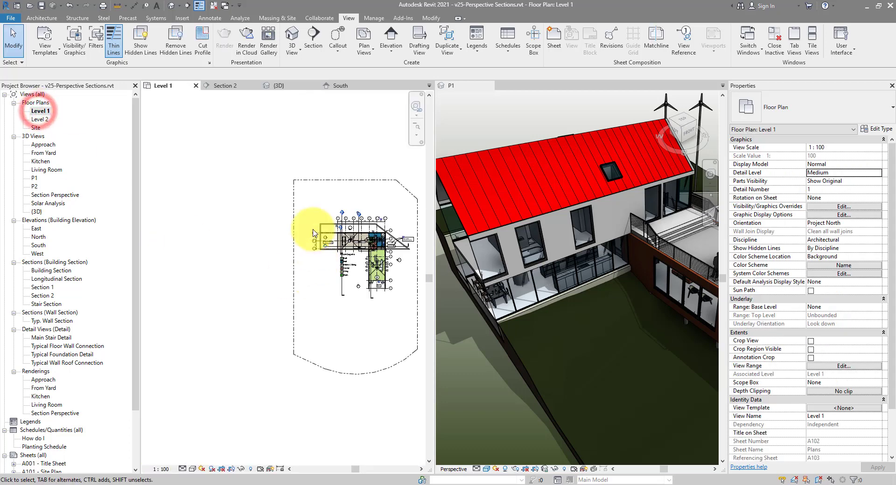
# - Start the Camera tool and place its eye point beside Outdoor Dining on Level 1
pyautogui.scroll(5, 243, 275)
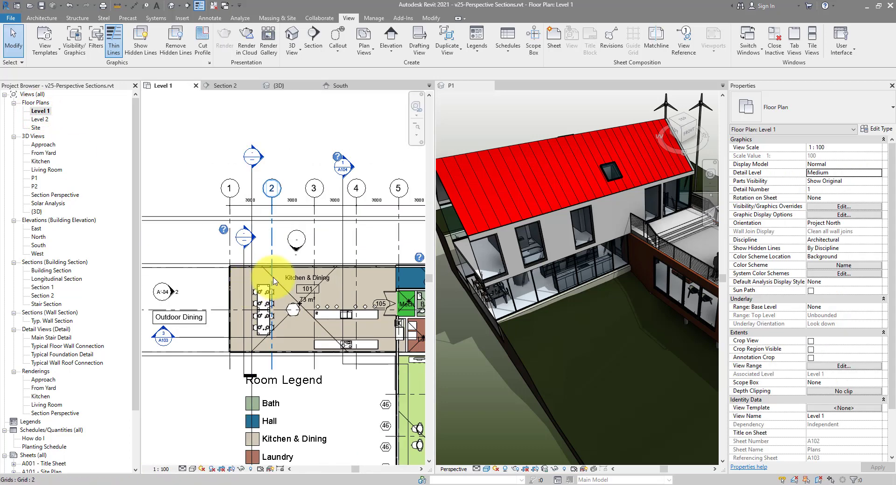
pyautogui.click(245, 259)
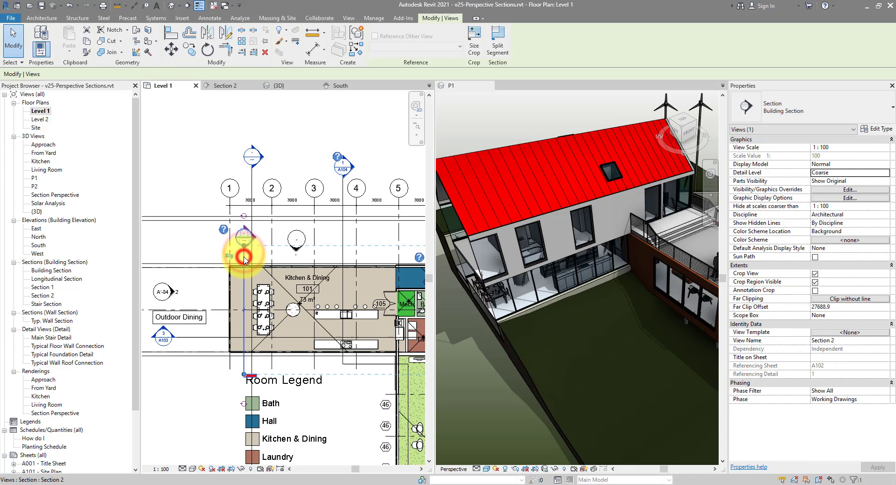
pyautogui.click(347, 18)
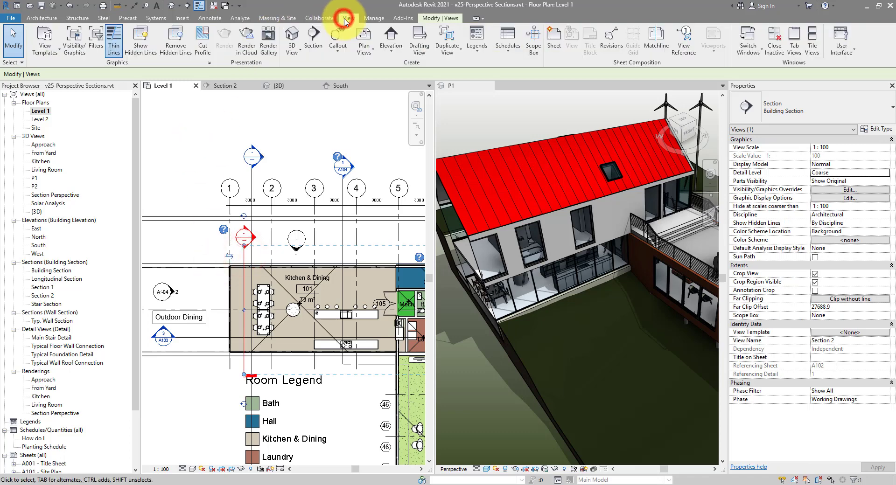
pyautogui.click(294, 57)
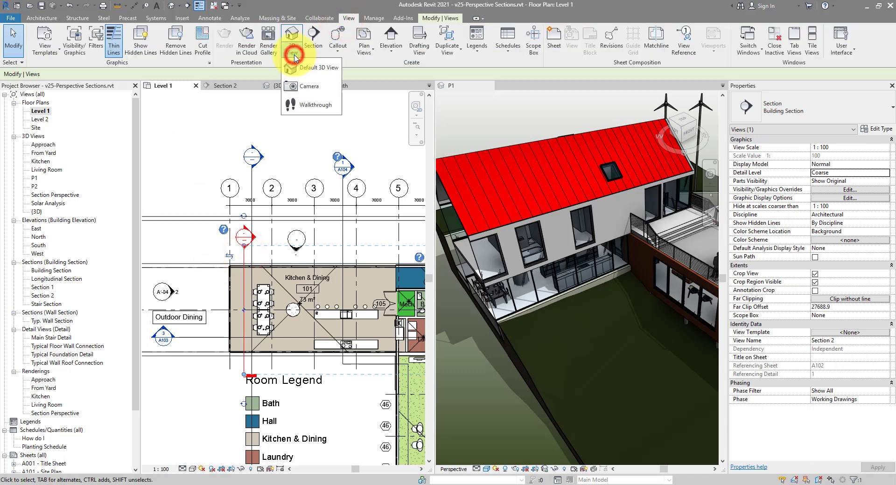
pyautogui.click(313, 89)
pyautogui.scroll(-2, 370, 200)
pyautogui.scroll(2, 284, 272)
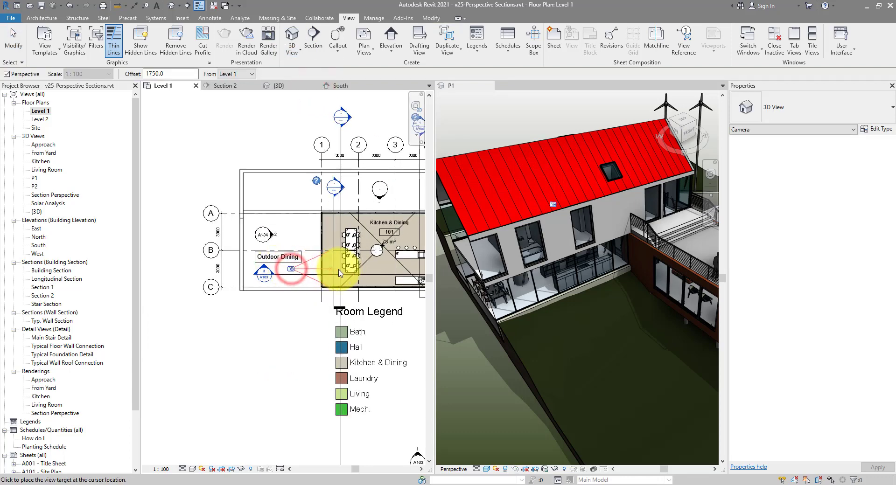
pyautogui.scroll(2, 369, 274)
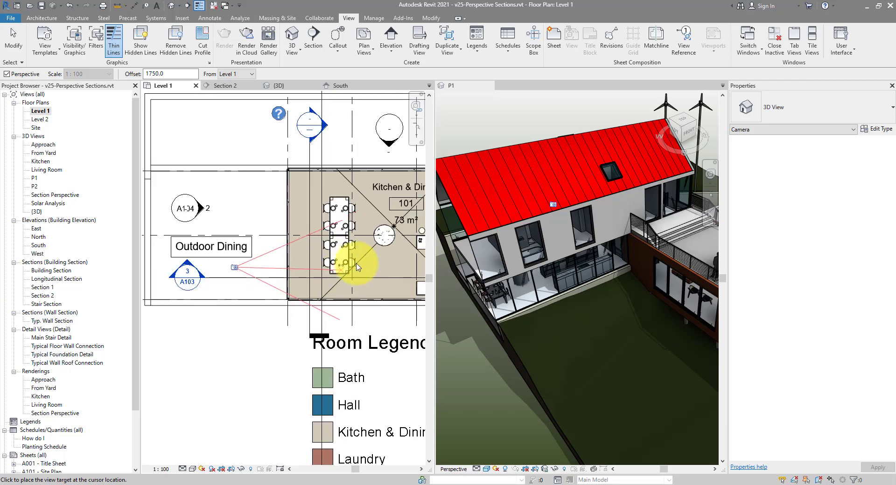
# - Aim the camera into the Kitchen & Dining room and turn off Far Clip Active
pyautogui.click(376, 270)
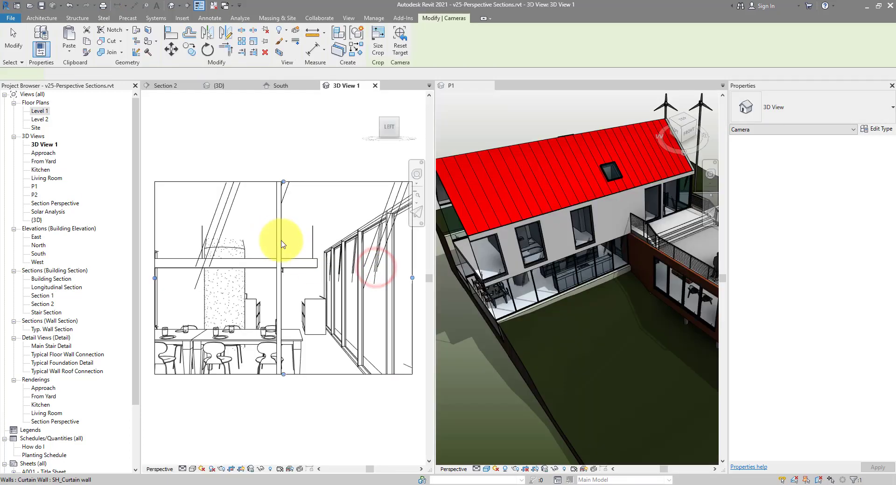
pyautogui.click(263, 127)
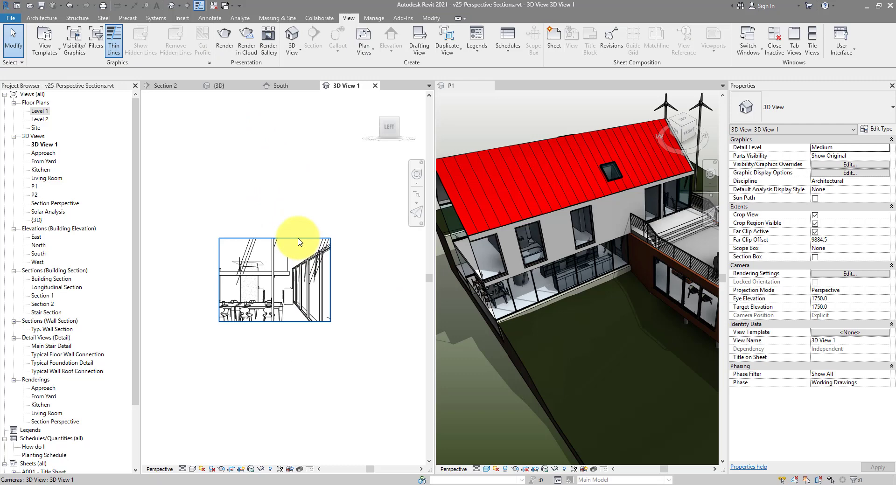
pyautogui.click(336, 216)
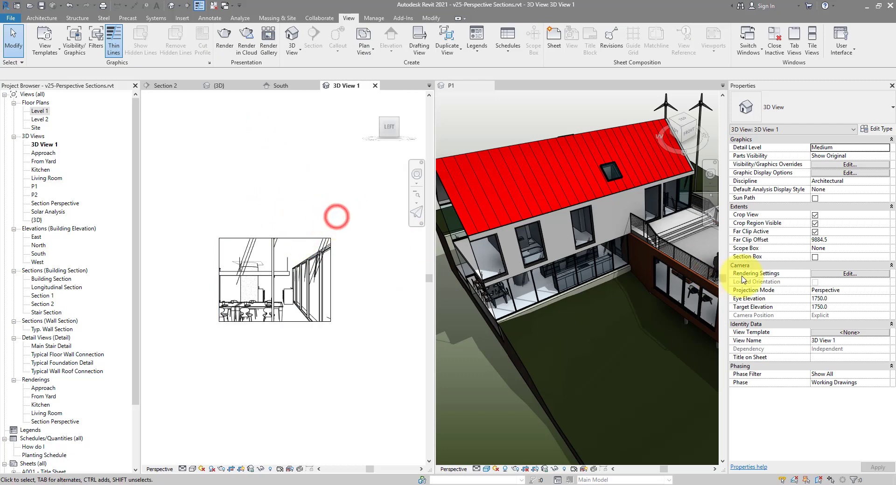
pyautogui.click(815, 233)
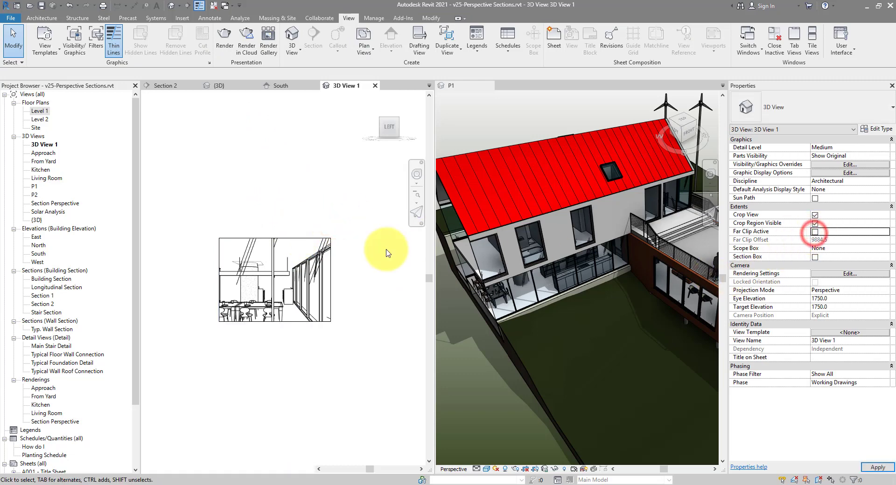
# - Enlarge 3D View 1's crop region to the left, upward and downward
pyautogui.click(332, 269)
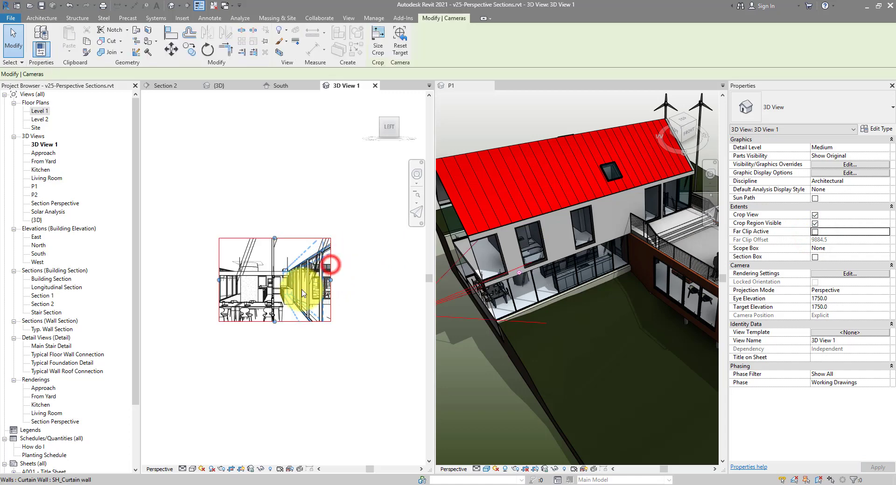
pyautogui.moveTo(332, 269); pyautogui.dragTo(372, 285)
pyautogui.moveTo(260, 293); pyautogui.dragTo(180, 287)
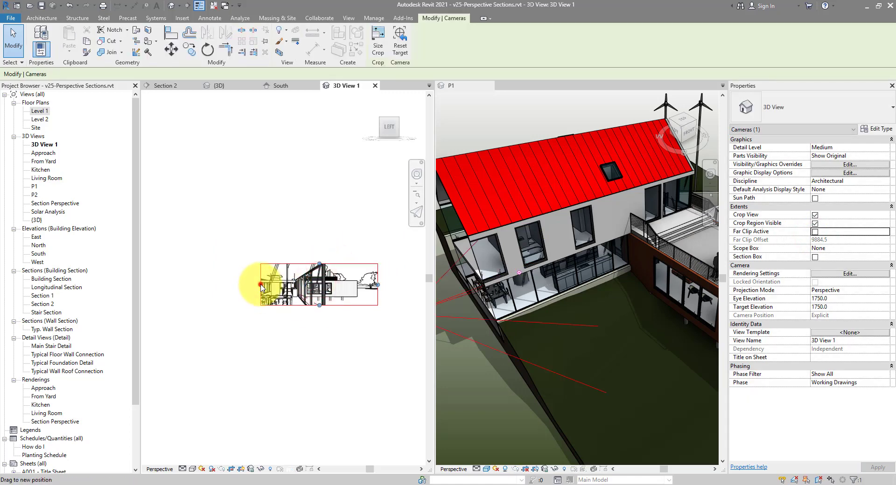
pyautogui.moveTo(278, 264); pyautogui.dragTo(290, 178)
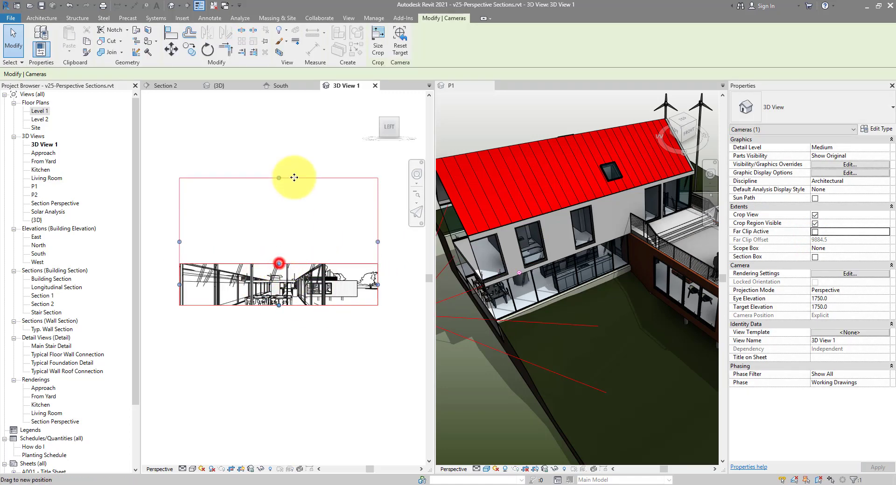
pyautogui.moveTo(278, 305); pyautogui.dragTo(279, 356)
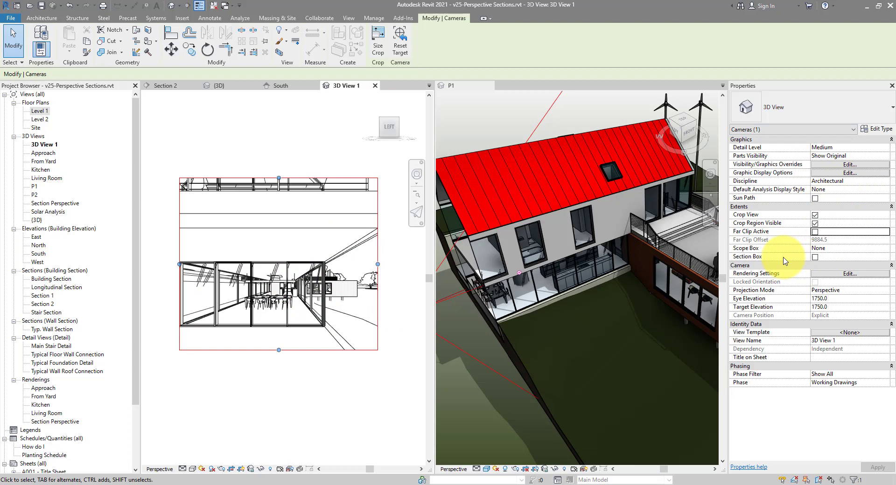
# - Enable a section box for 3D View 1 and open the Level 1 plan around the kitchen
pyautogui.click(816, 257)
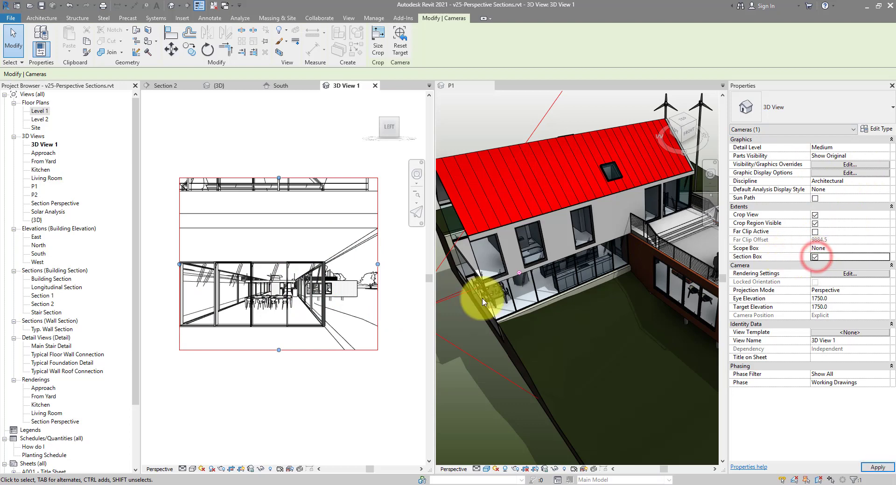
pyautogui.click(364, 259)
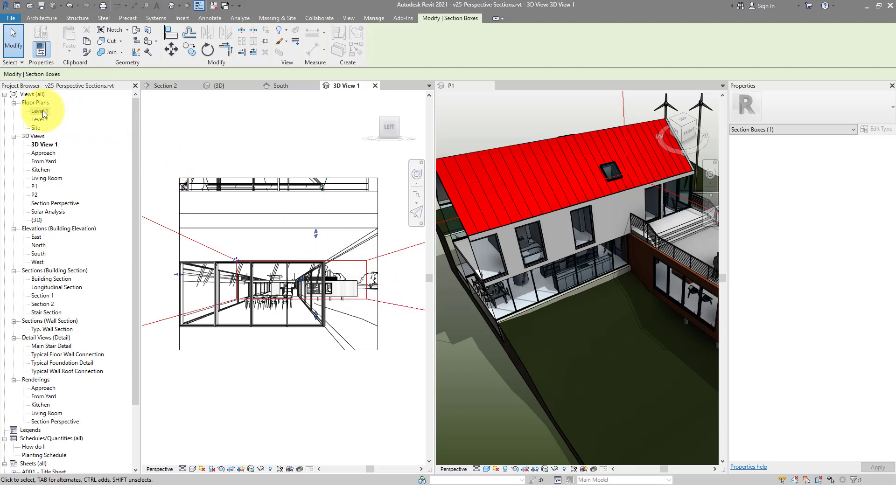
pyautogui.doubleClick(43, 112)
pyautogui.moveTo(236, 257); pyautogui.dragTo(285, 287, button='middle')
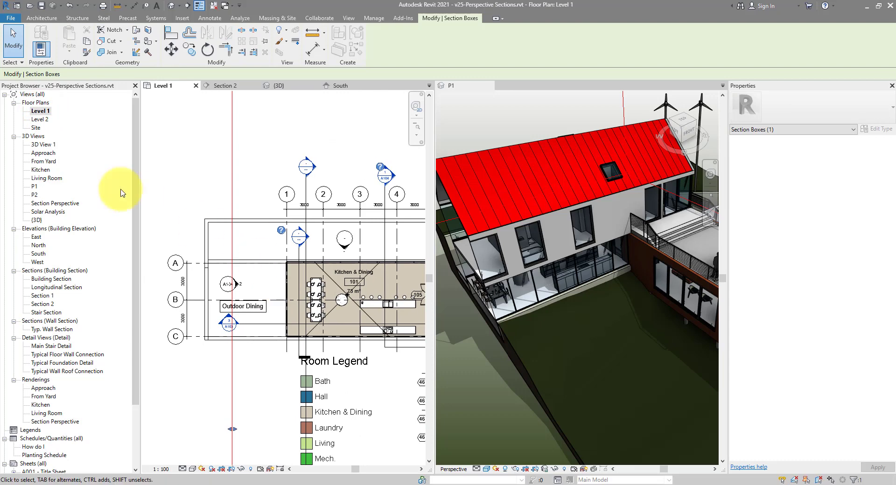
# - Show 3D View 1's section box in the plan and drag its edge to the dining table
pyautogui.rightClick(49, 146)
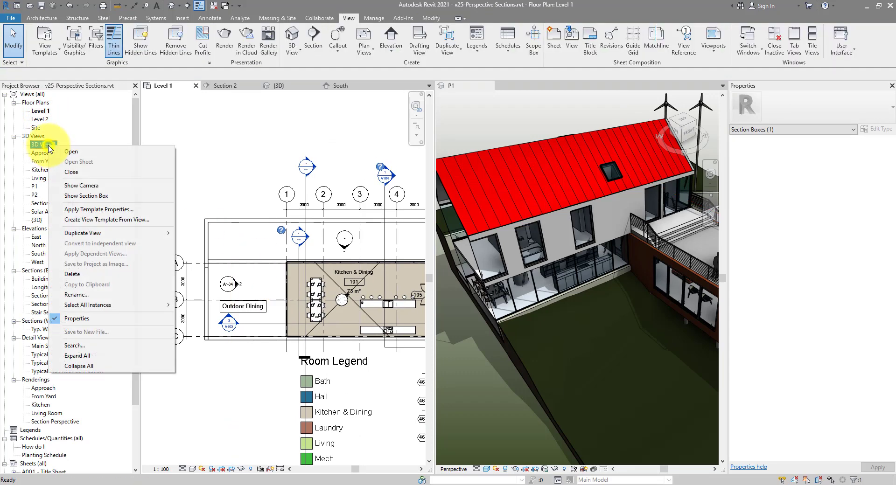
pyautogui.click(109, 196)
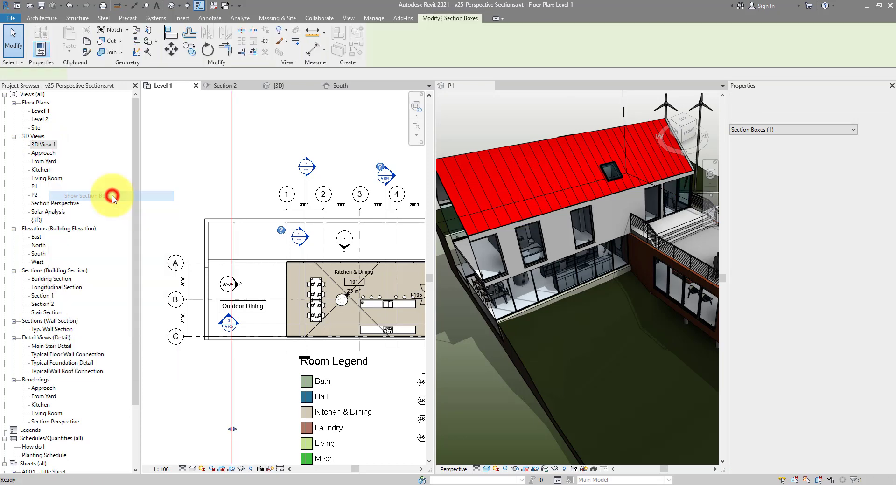
pyautogui.scroll(-3, 243, 310)
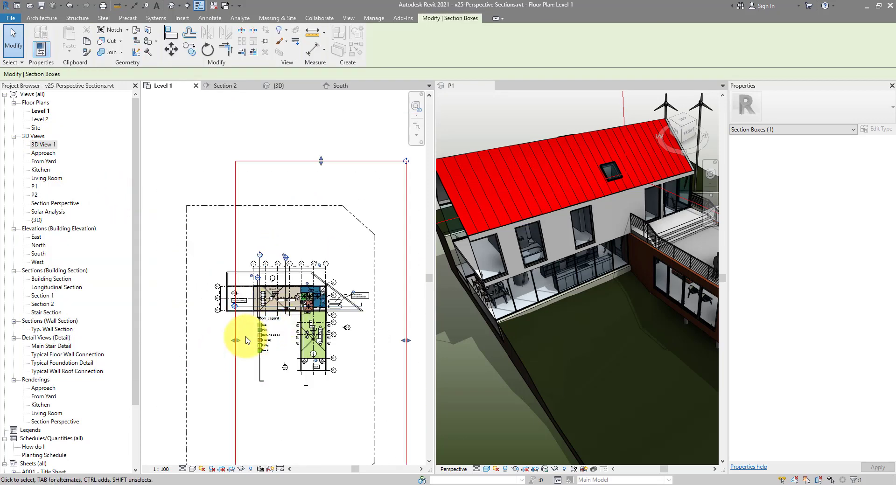
pyautogui.scroll(1, 232, 261)
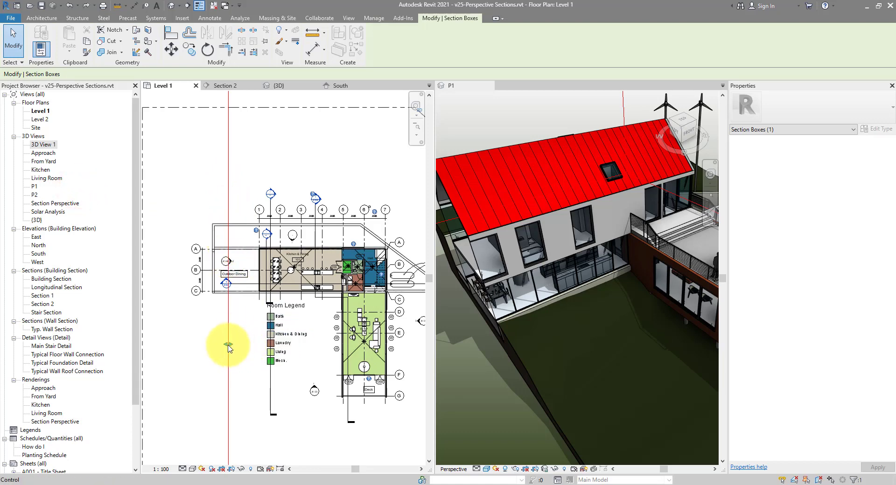
pyautogui.moveTo(228, 347); pyautogui.dragTo(253, 344)
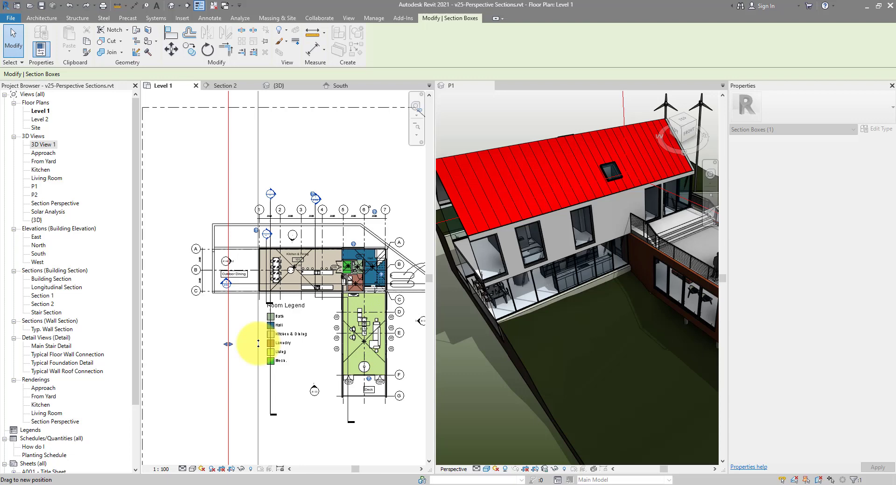
pyautogui.moveTo(259, 344); pyautogui.dragTo(264, 344)
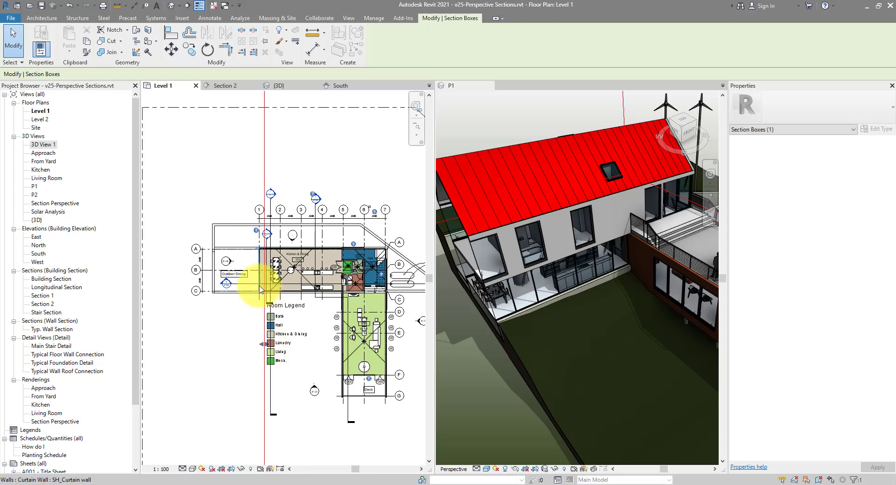
# - Open 3D View 1 and drag its crop region outward on the top, bottom, left and right
pyautogui.doubleClick(44, 145)
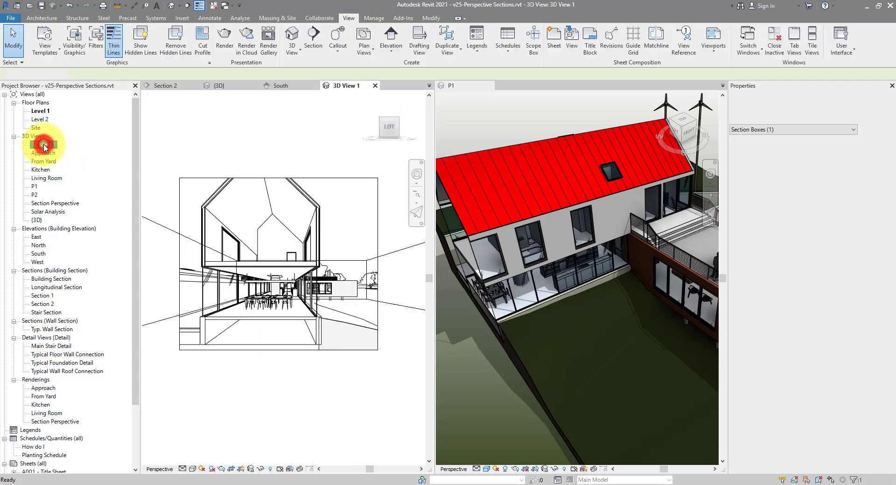
pyautogui.scroll(-3, 366, 247)
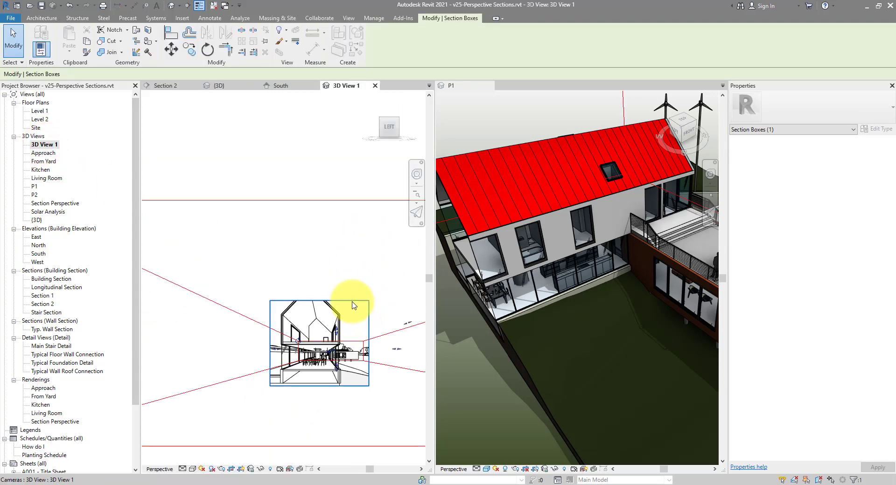
pyautogui.click(352, 301)
pyautogui.moveTo(318, 278); pyautogui.dragTo(312, 242)
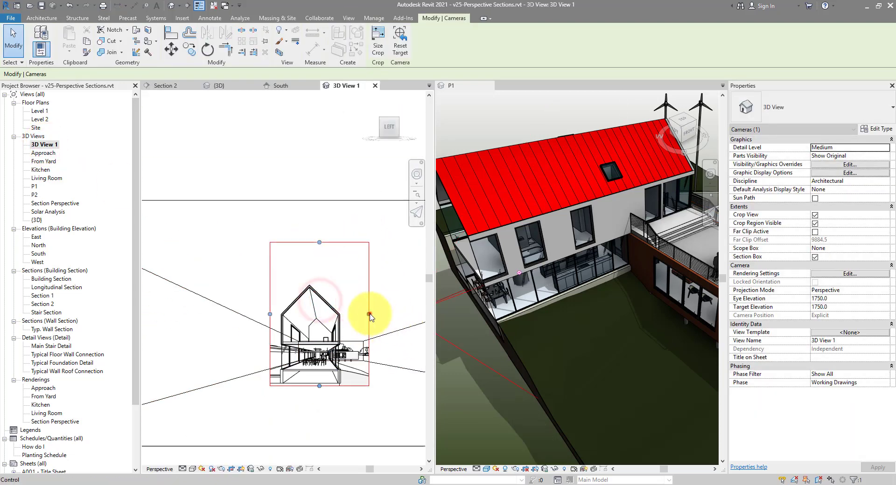
pyautogui.moveTo(367, 315); pyautogui.dragTo(401, 380)
pyautogui.moveTo(274, 326); pyautogui.dragTo(248, 336)
pyautogui.moveTo(319, 271); pyautogui.dragTo(378, 276)
pyautogui.scroll(3, 245, 311)
pyautogui.scroll(2, 248, 312)
pyautogui.click(362, 201)
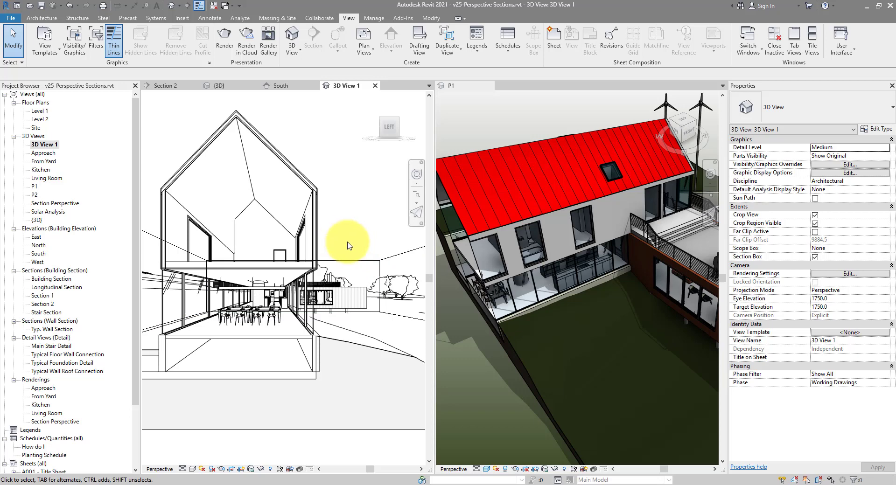
# - Open Level 1 and show the 3D View 1 camera in the plan
pyautogui.doubleClick(41, 111)
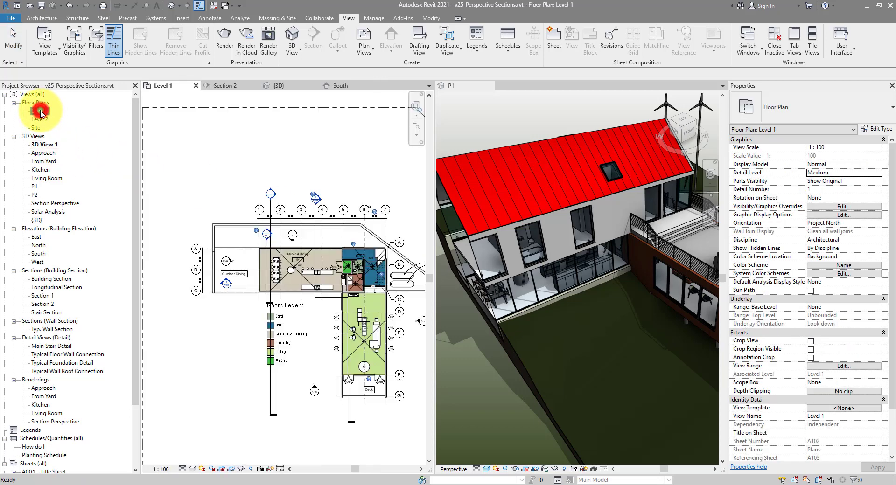
pyautogui.rightClick(47, 145)
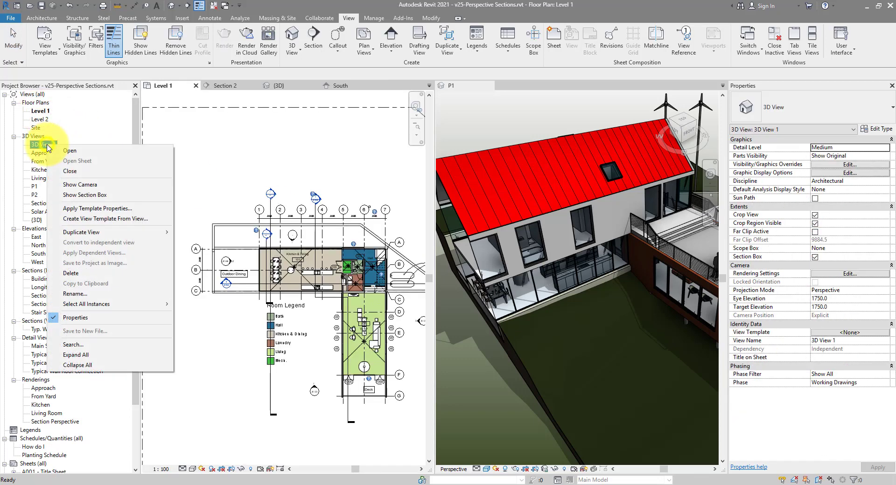
pyautogui.click(93, 185)
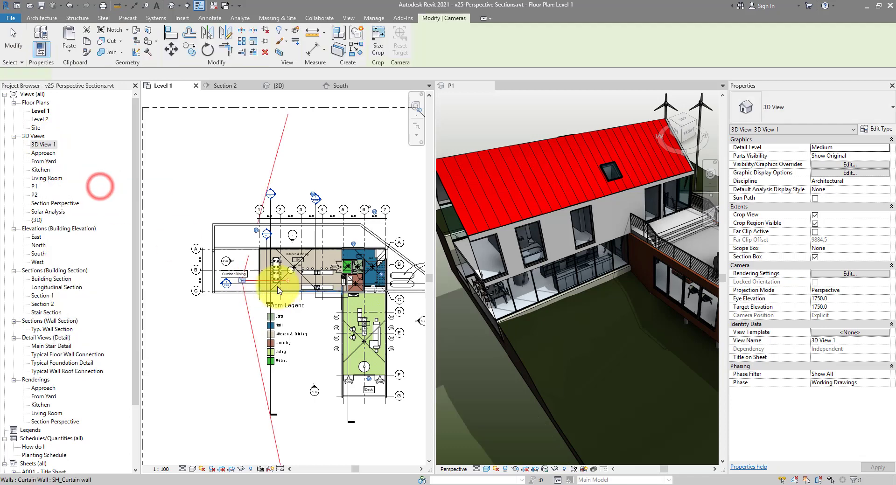
pyautogui.scroll(5, 245, 287)
# - Move the camera farther left past Outdoor Dining and return to its 3D view
pyautogui.click(171, 48)
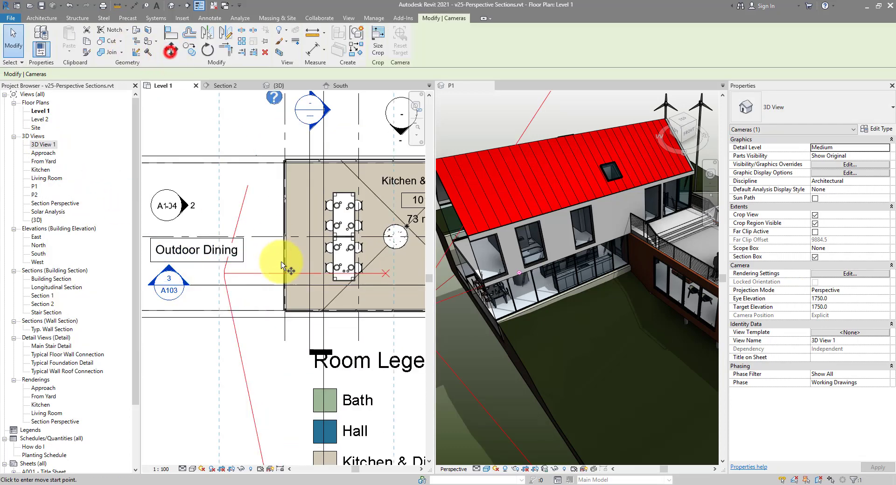
pyautogui.click(267, 274)
pyautogui.click(183, 274)
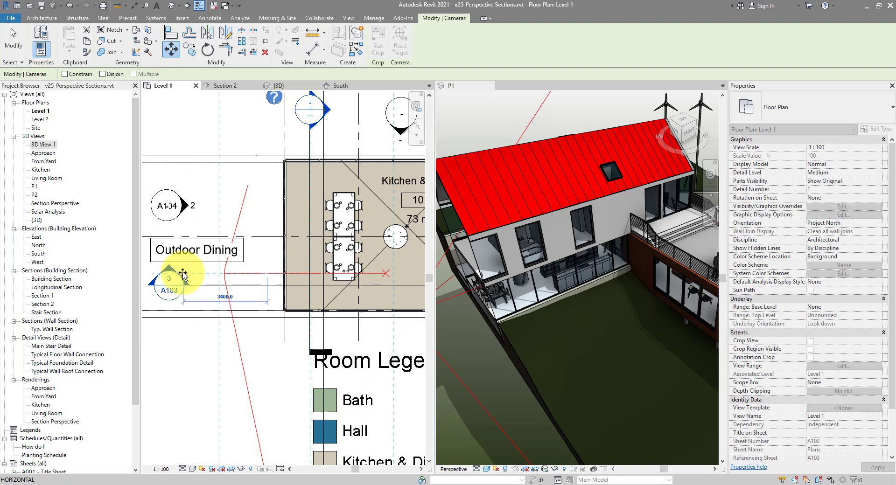
pyautogui.scroll(-4, 232, 270)
pyautogui.rightClick(234, 270)
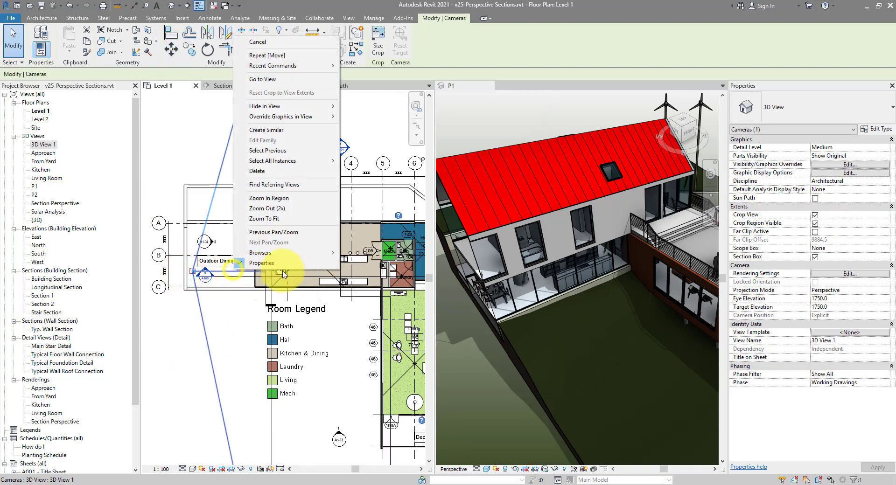
pyautogui.click(279, 81)
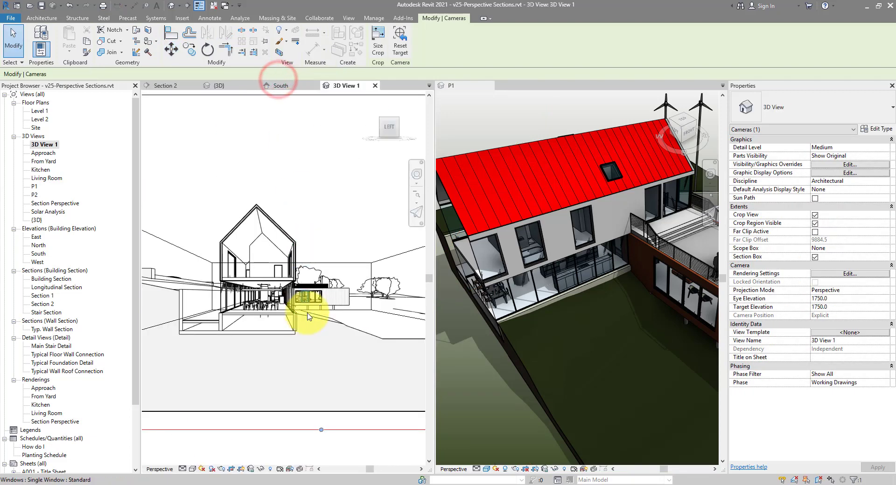
pyautogui.scroll(5, 310, 411)
pyautogui.scroll(-6, 356, 290)
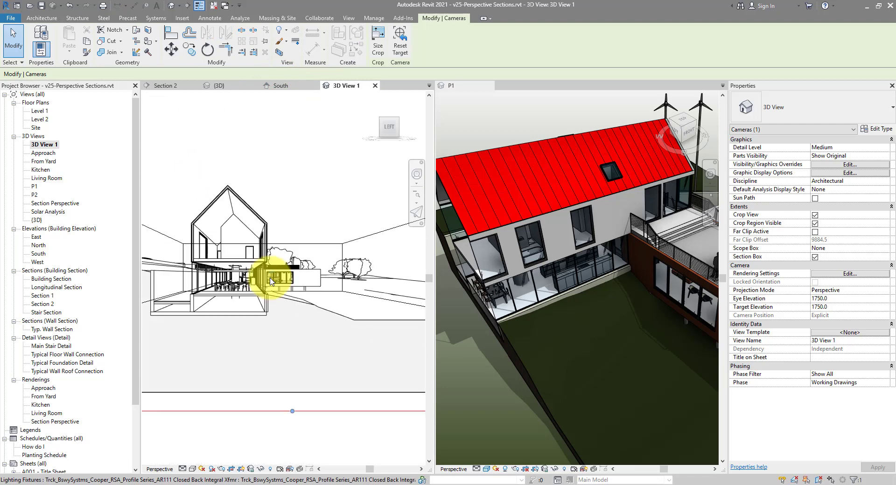
pyautogui.scroll(4, 315, 230)
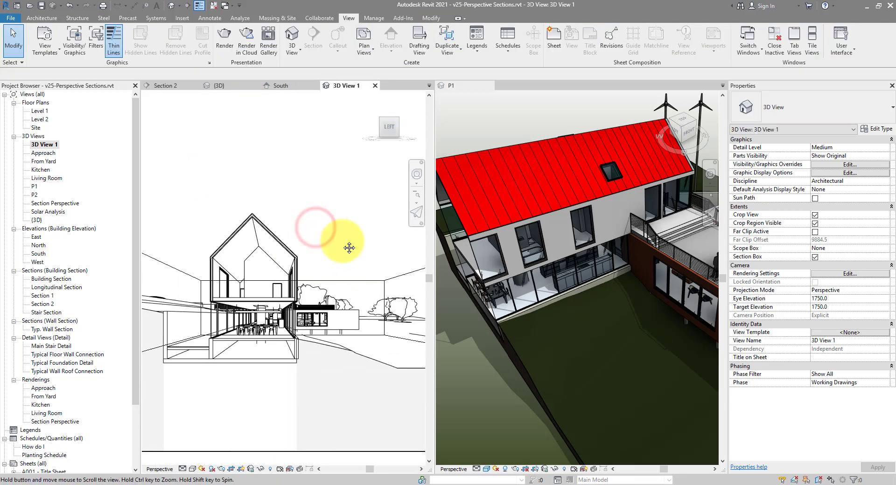
# - Create a 'Perspective sections' view template from {3D}, then open 3D View 1's template choices
pyautogui.click(338, 157)
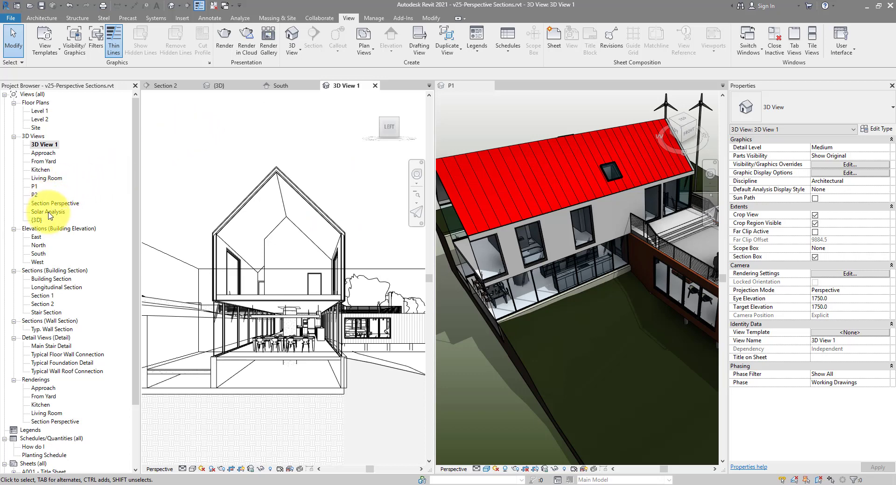
pyautogui.rightClick(36, 221)
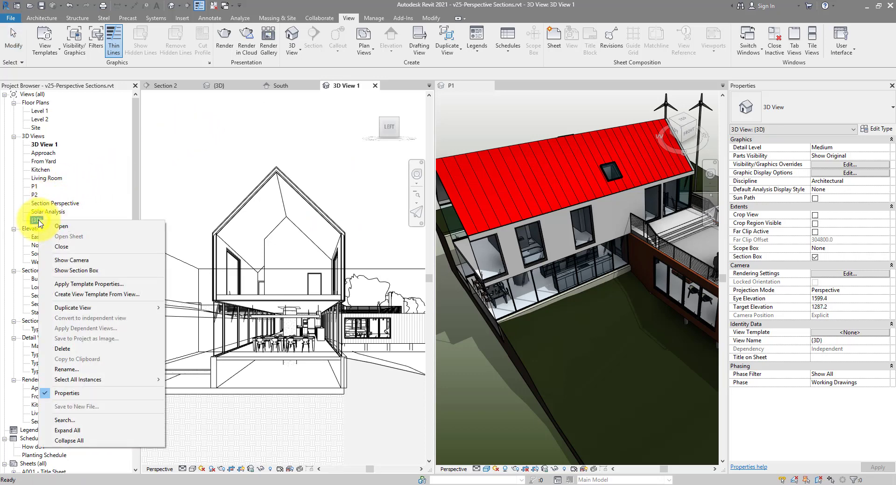
pyautogui.click(114, 294)
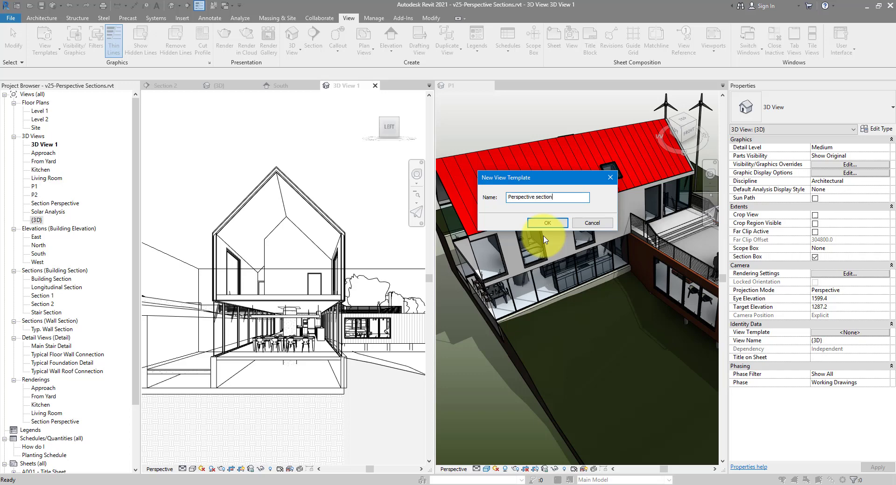
pyautogui.write('s')
pyautogui.click(547, 223)
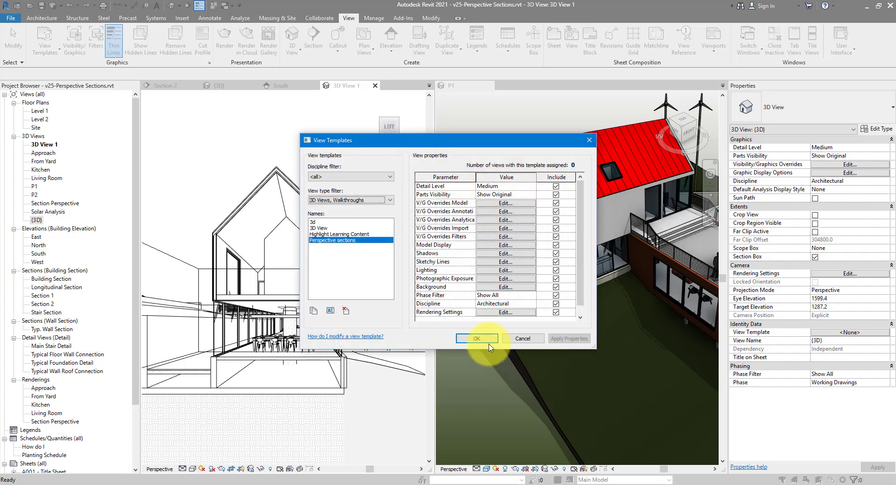
pyautogui.click(489, 343)
pyautogui.click(244, 134)
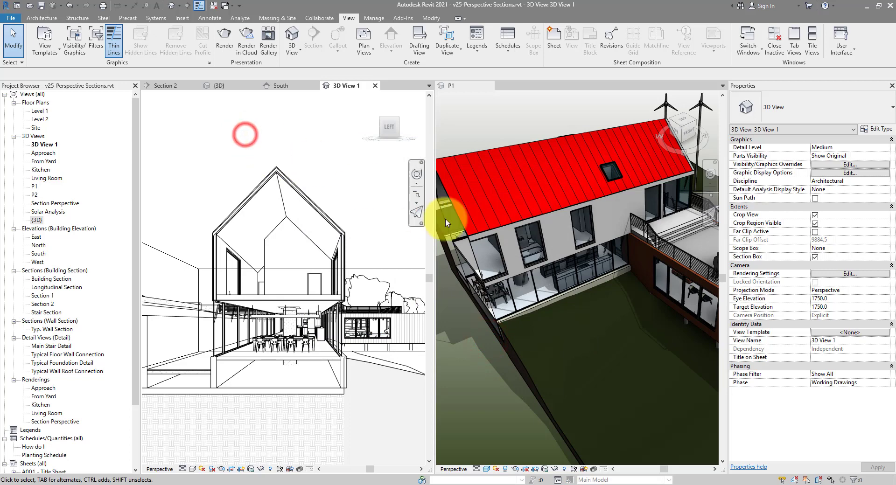
pyautogui.click(839, 335)
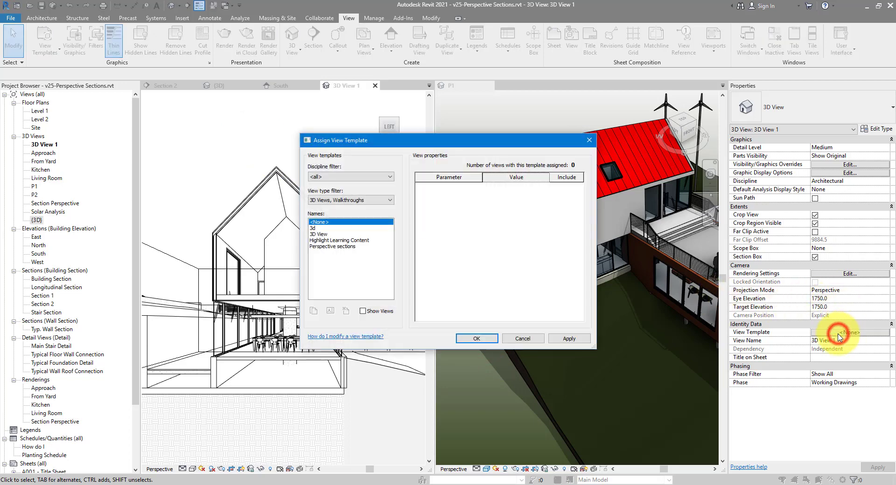
# - Assign the 'Perspective sections' template to 3D View 1 and reframe the house in the view
pyautogui.click(341, 246)
pyautogui.click(471, 337)
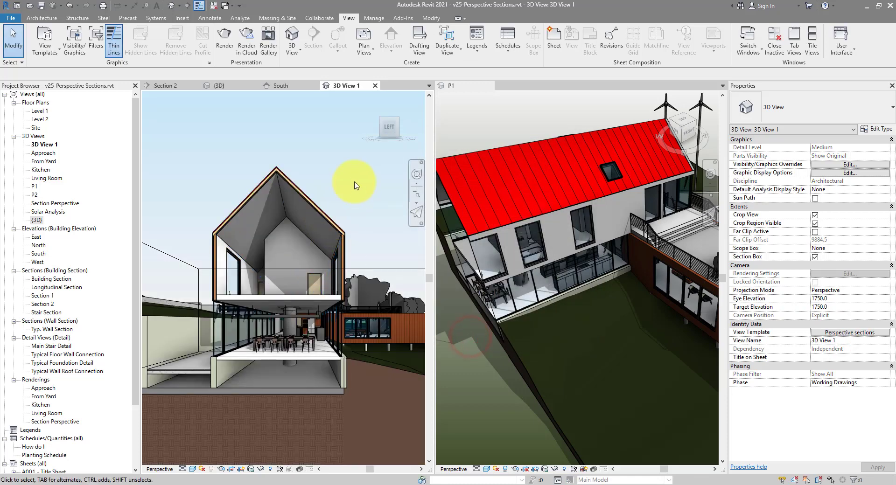
pyautogui.moveTo(355, 185); pyautogui.dragTo(319, 219, button='middle')
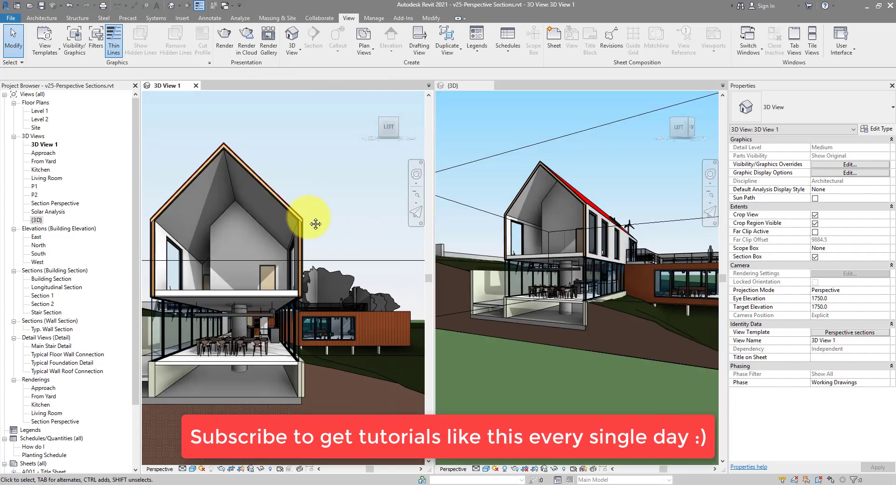
pyautogui.moveTo(316, 225); pyautogui.dragTo(351, 209, button='middle')
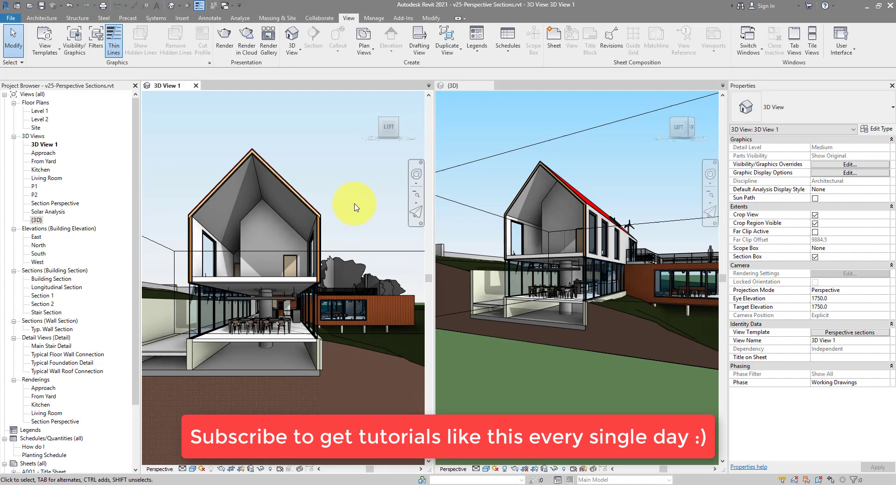